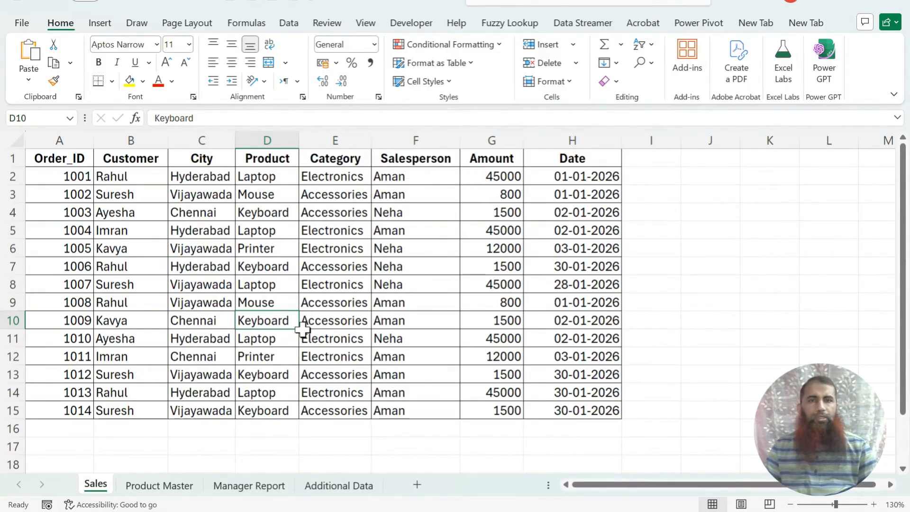
# Step: Examine the Manager Report metrics and the order data on the Sales sheet
pyautogui.click(220, 490)
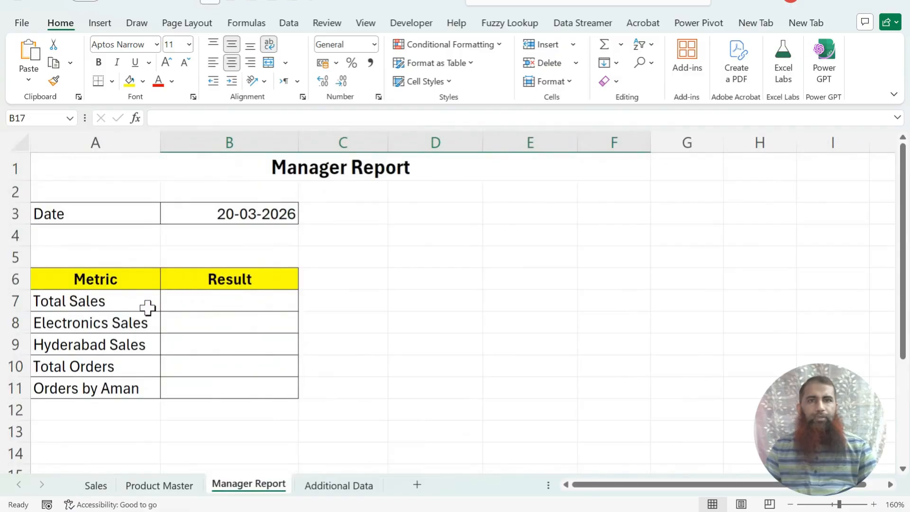
pyautogui.click(133, 322)
pyautogui.click(99, 488)
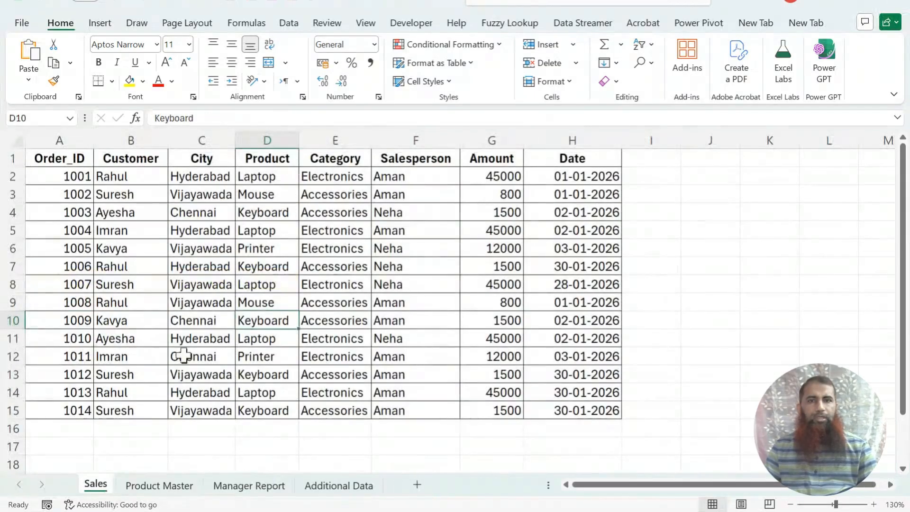
pyautogui.click(343, 179)
pyautogui.click(344, 234)
pyautogui.click(350, 253)
pyautogui.click(351, 285)
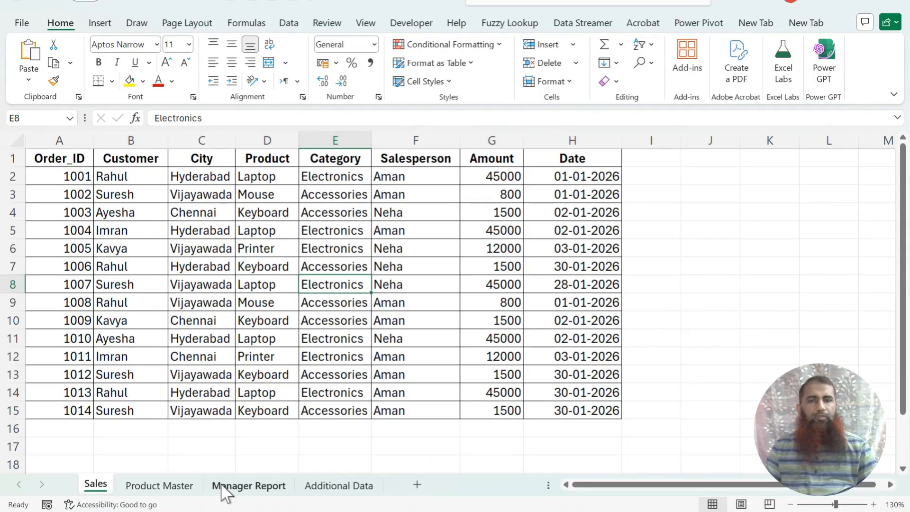
# Step: Review the empty Result cells of the Manager Report against the Sales sheet's columns
pyautogui.click(226, 493)
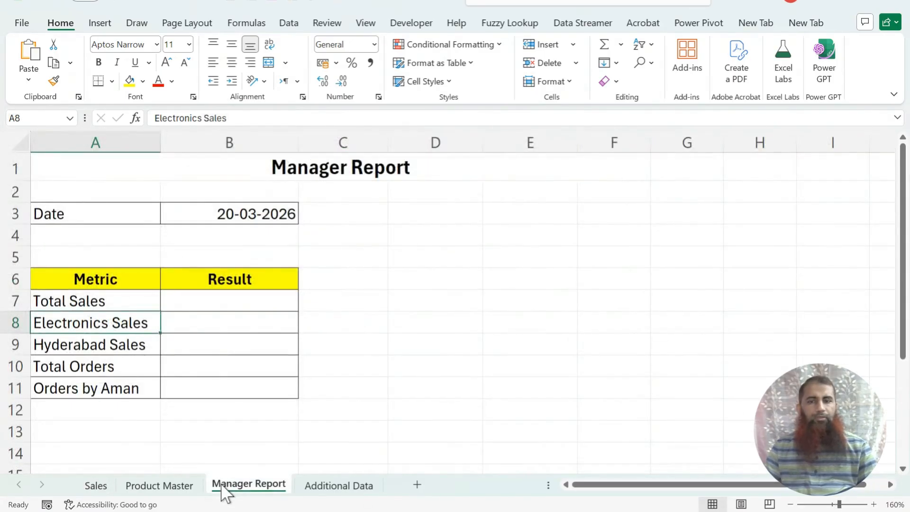
pyautogui.click(235, 303)
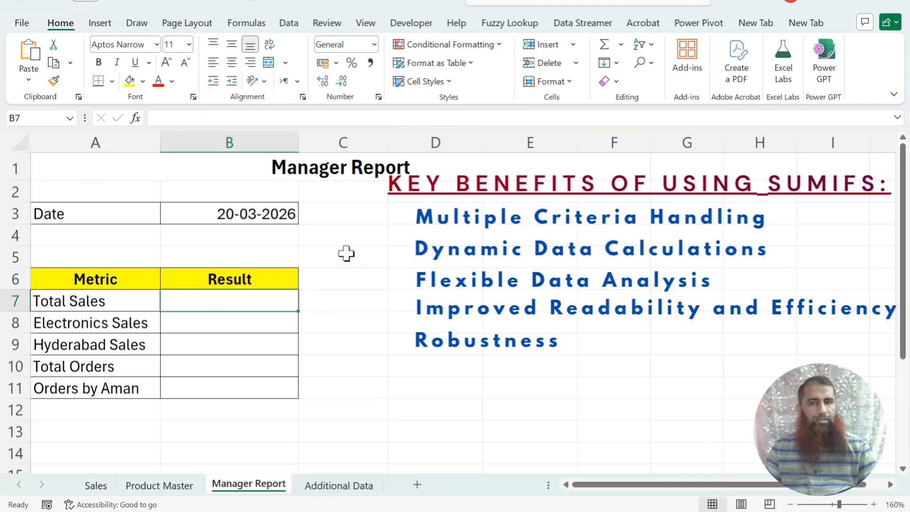
pyautogui.moveTo(187, 324); pyautogui.dragTo(213, 388)
pyautogui.click(95, 483)
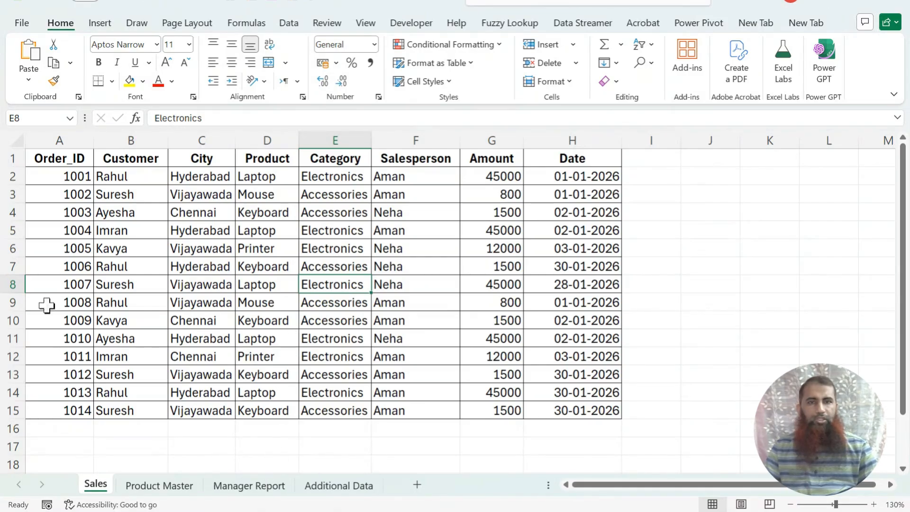
pyautogui.scroll(-6, 340, 284)
pyautogui.scroll(1, 339, 317)
pyautogui.scroll(5, 337, 318)
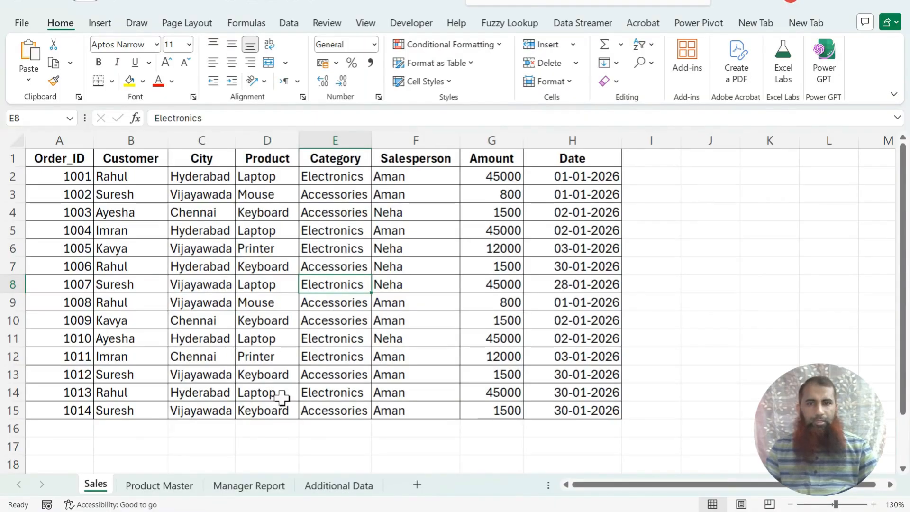
pyautogui.click(247, 484)
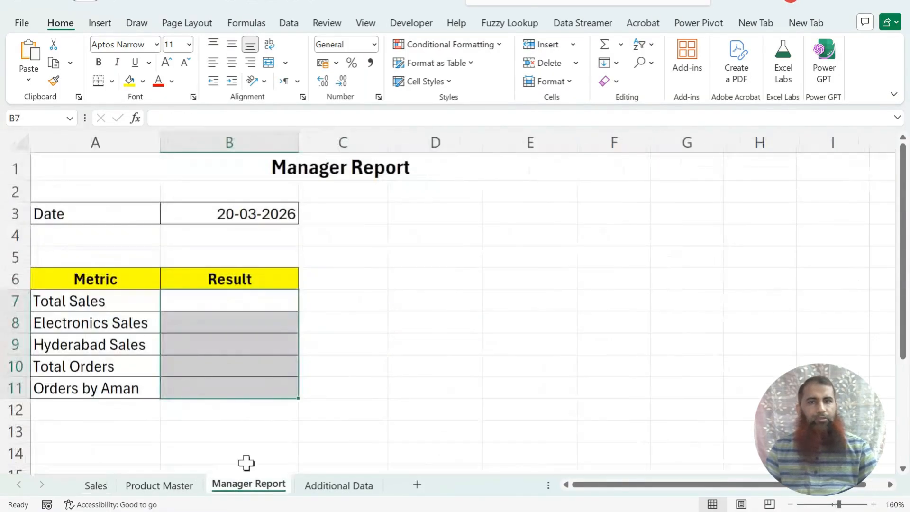
# Step: Calculate Total Sales as the SUM of the Sales sheet's Amount column G2:G15
pyautogui.click(169, 304)
pyautogui.write('=')
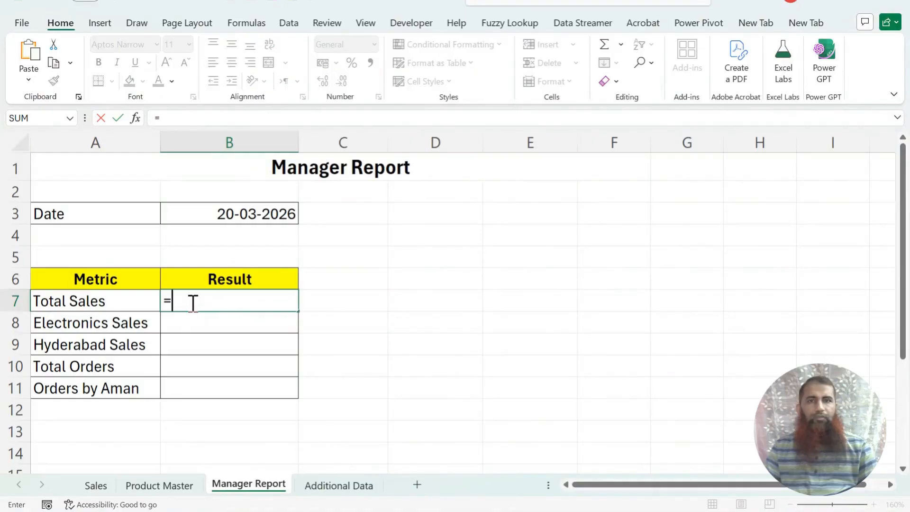
pyautogui.write('sum(')
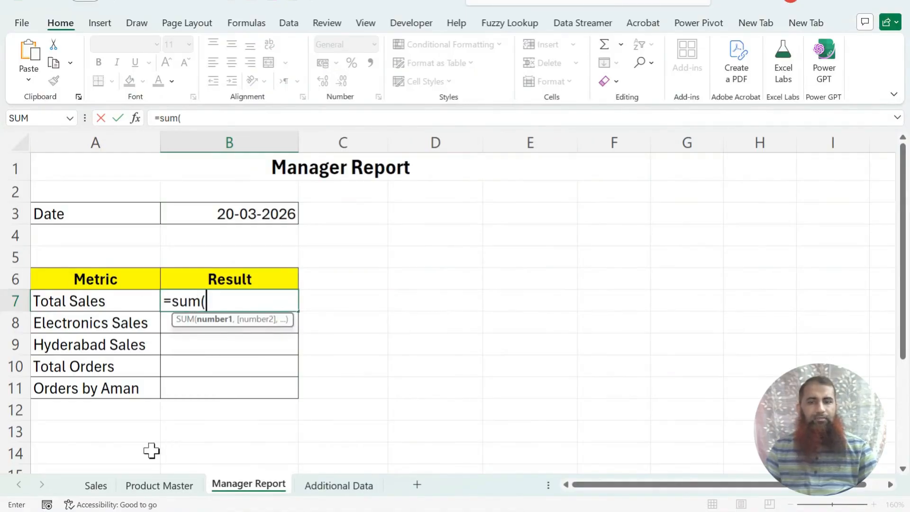
pyautogui.click(90, 486)
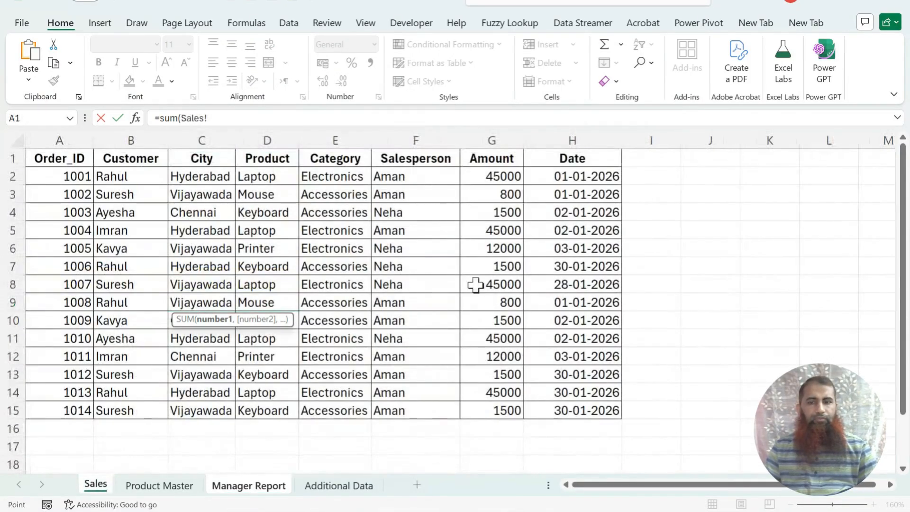
pyautogui.moveTo(494, 176); pyautogui.dragTo(498, 403)
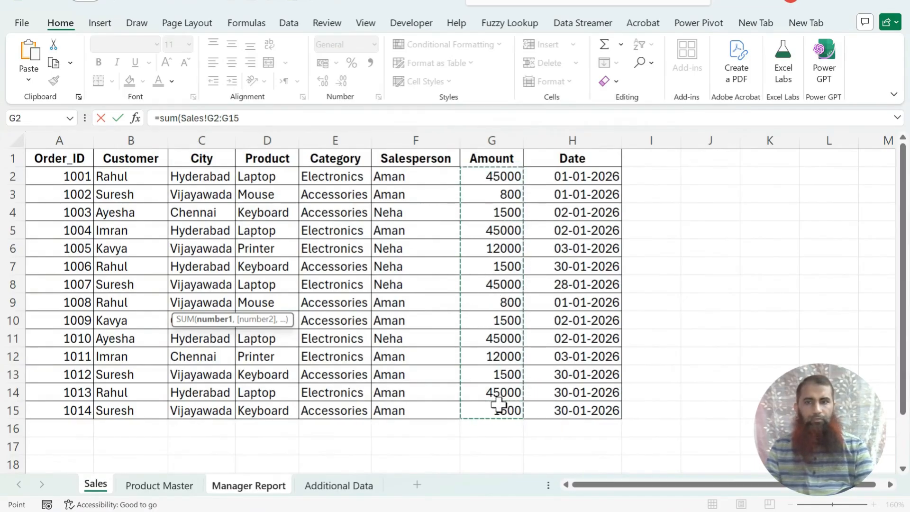
pyautogui.press('Return')
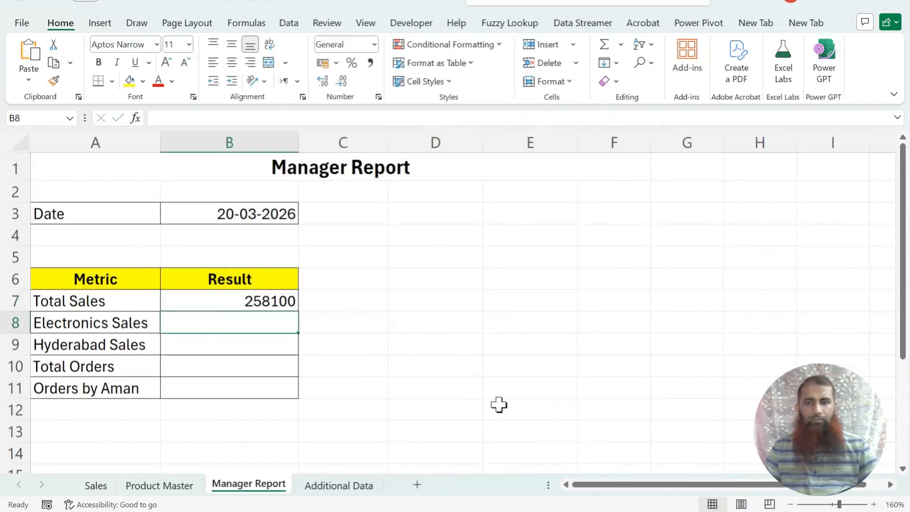
# Step: Fill the Total Sales result cell with yellow
pyautogui.click(275, 301)
pyautogui.click(131, 84)
pyautogui.click(271, 321)
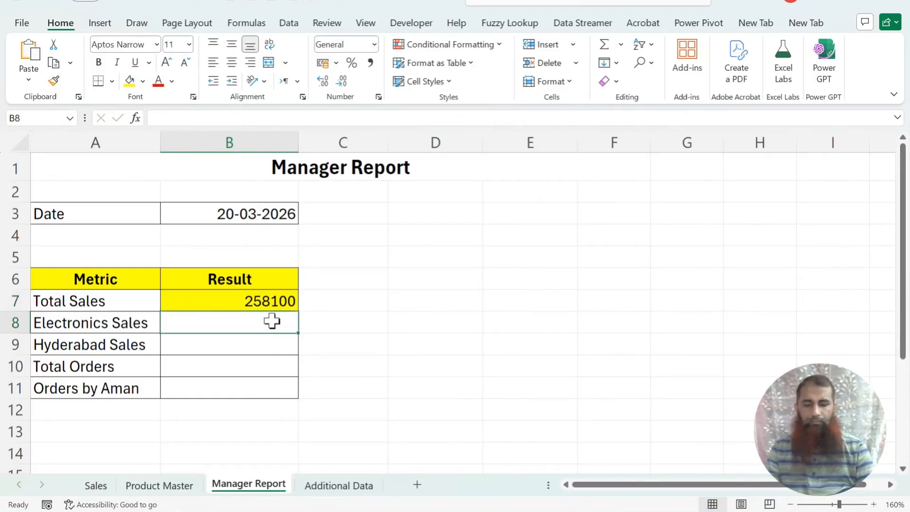
# Step: Calculate Electronics Sales with SUMIFS over Sales!G2:G15 where Sales!E2:E15 equals "Electronics"
pyautogui.write('=sumifs')
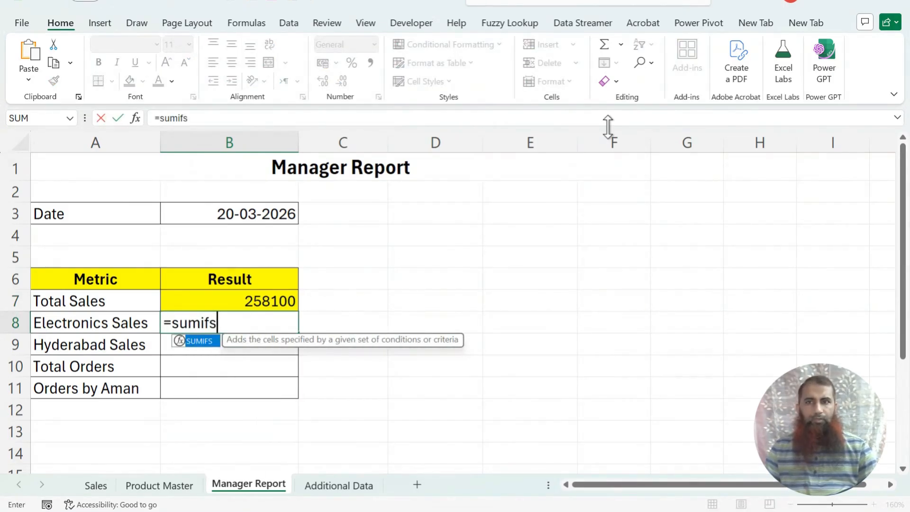
pyautogui.press('Tab')
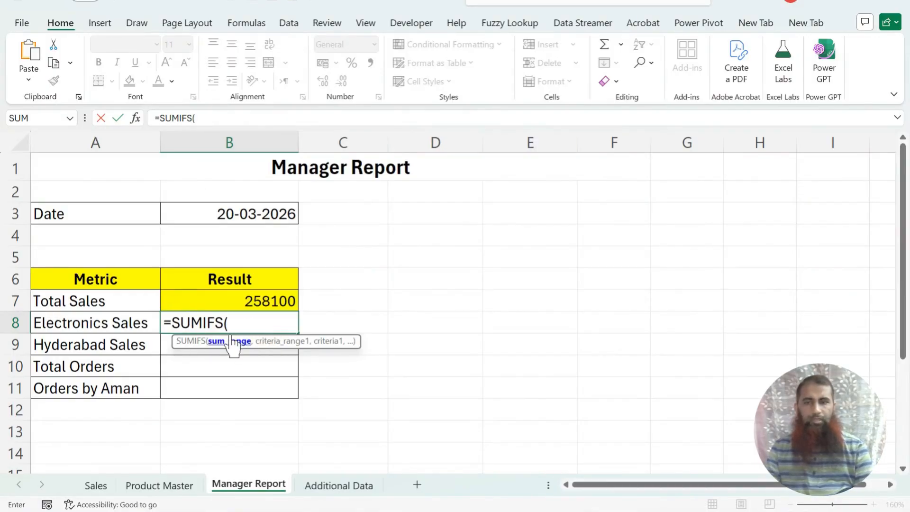
pyautogui.click(96, 485)
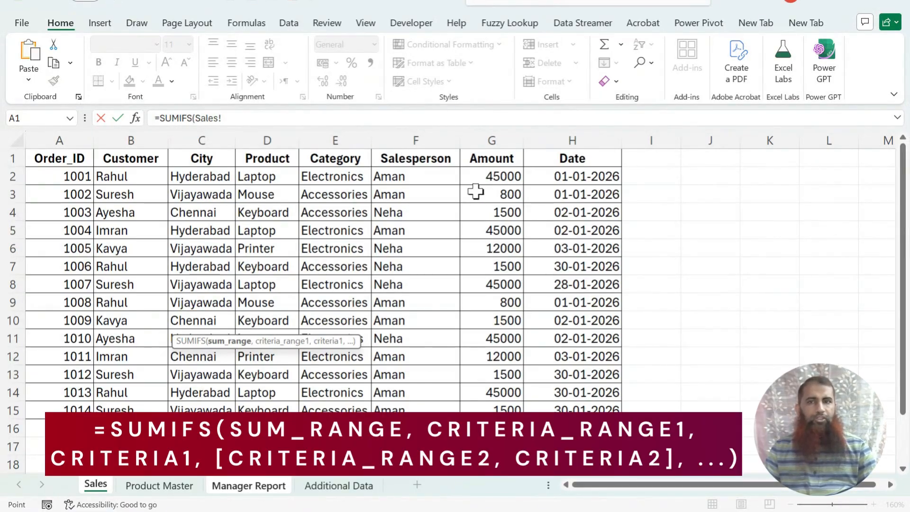
pyautogui.moveTo(483, 178); pyautogui.dragTo(496, 405)
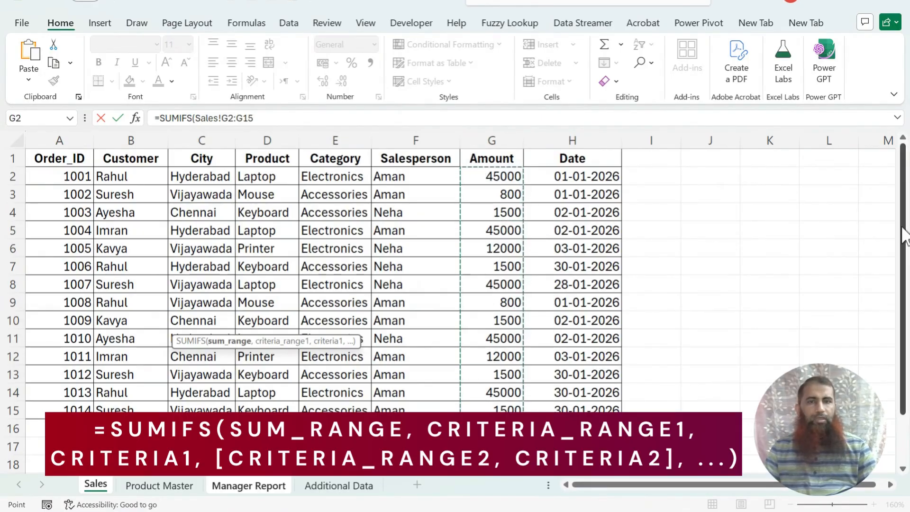
pyautogui.write(',')
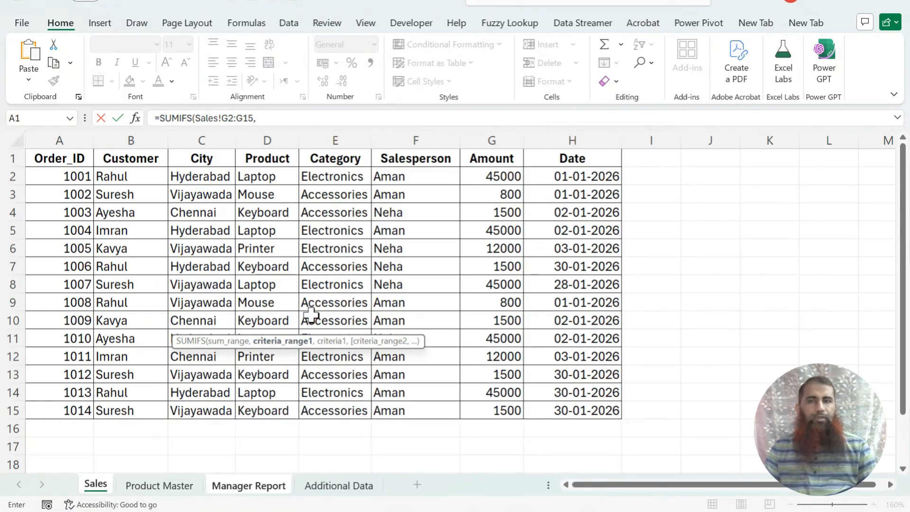
pyautogui.moveTo(342, 176); pyautogui.dragTo(349, 410)
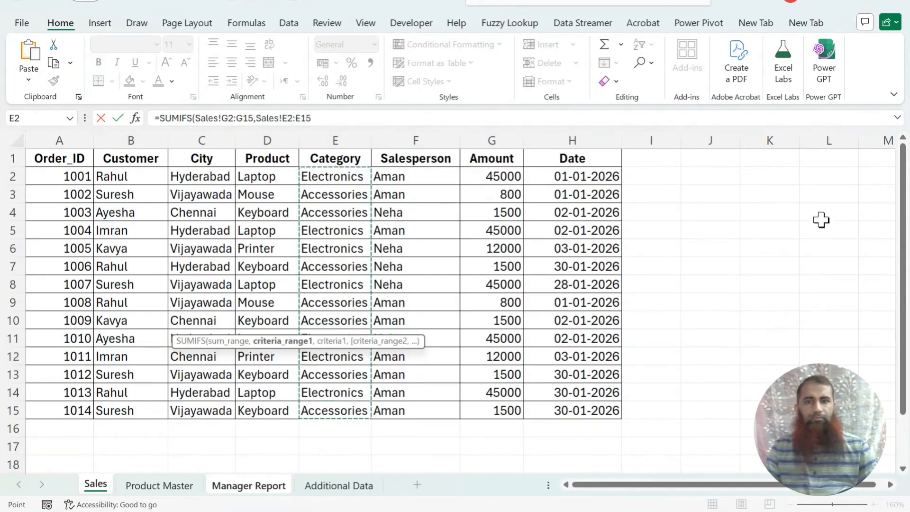
pyautogui.write(',"Elec')
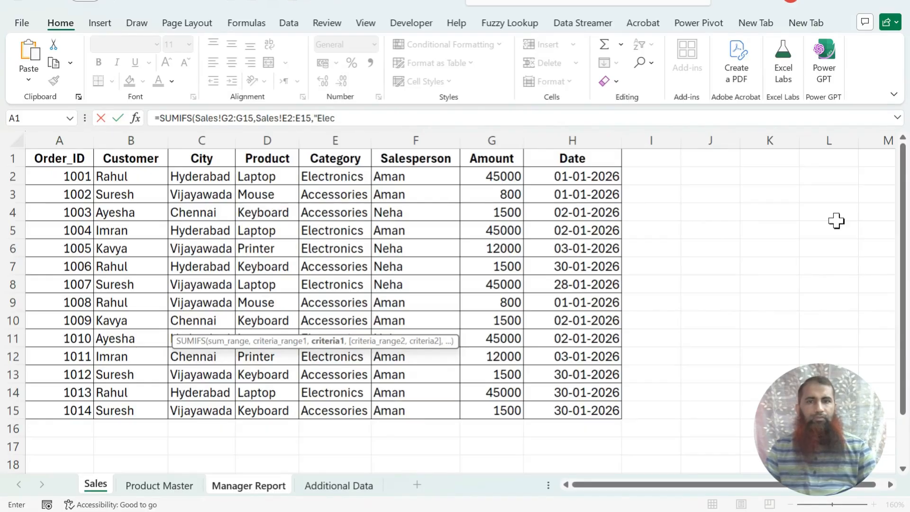
pyautogui.write('tronics"')
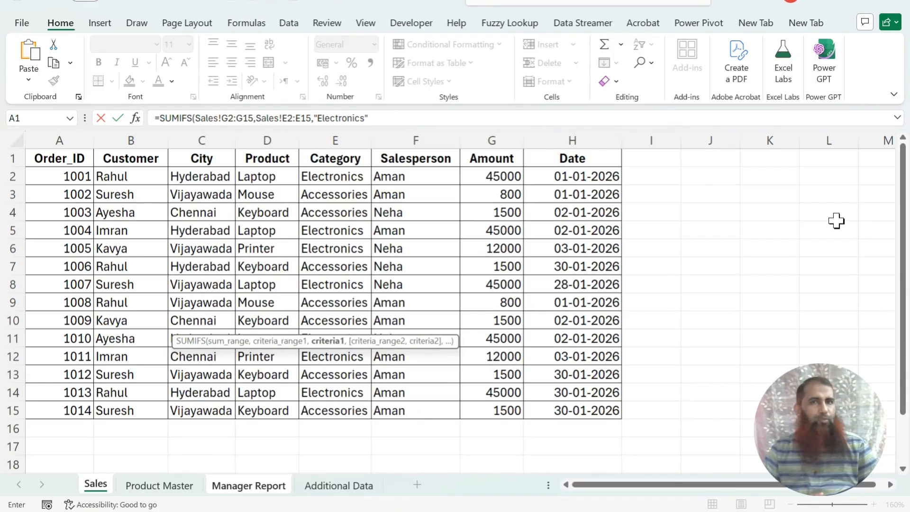
pyautogui.click(441, 118)
pyautogui.write(')')
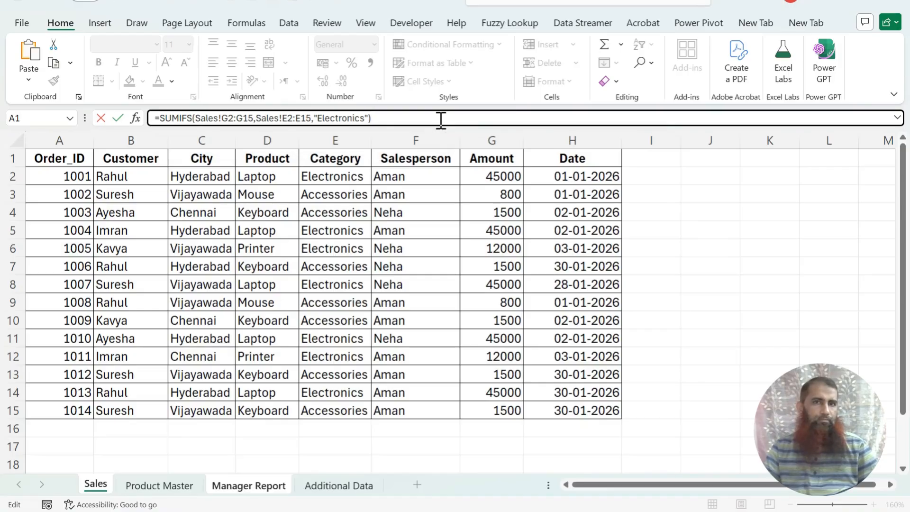
pyautogui.press('Return')
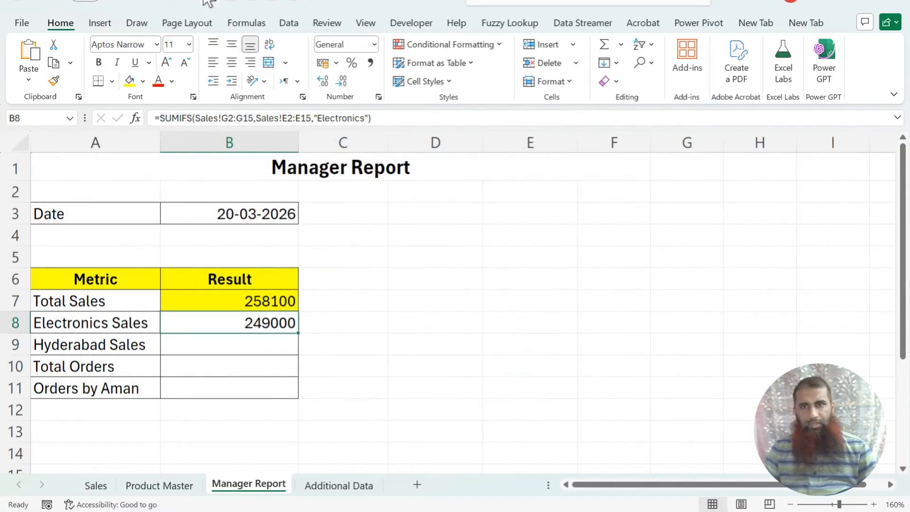
# Step: Fill the Electronics Sales result cell with yellow
pyautogui.click(129, 81)
pyautogui.moveTo(125, 326); pyautogui.dragTo(225, 322)
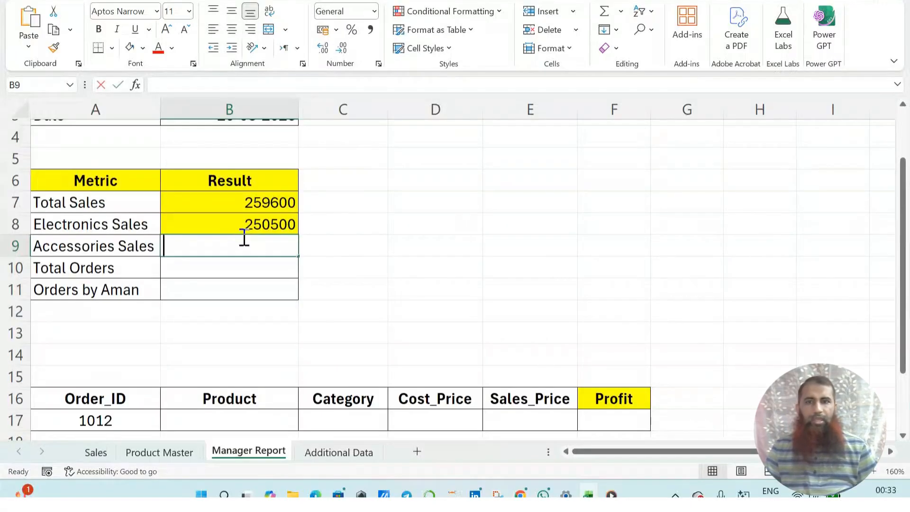
# Step: Calculate Accessories Sales with SUMIFS over Table1[Amount] where Table1[Category] equals "Accessories"
pyautogui.write('=')
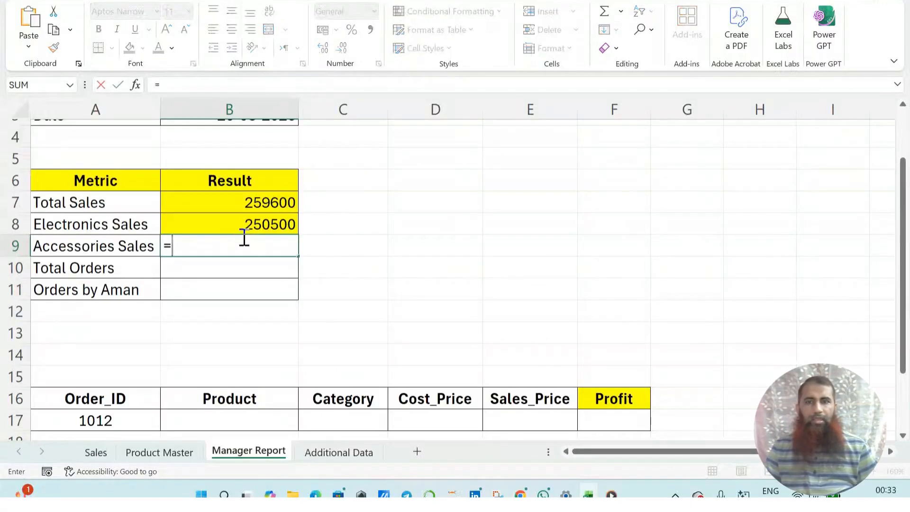
pyautogui.write('sumifs')
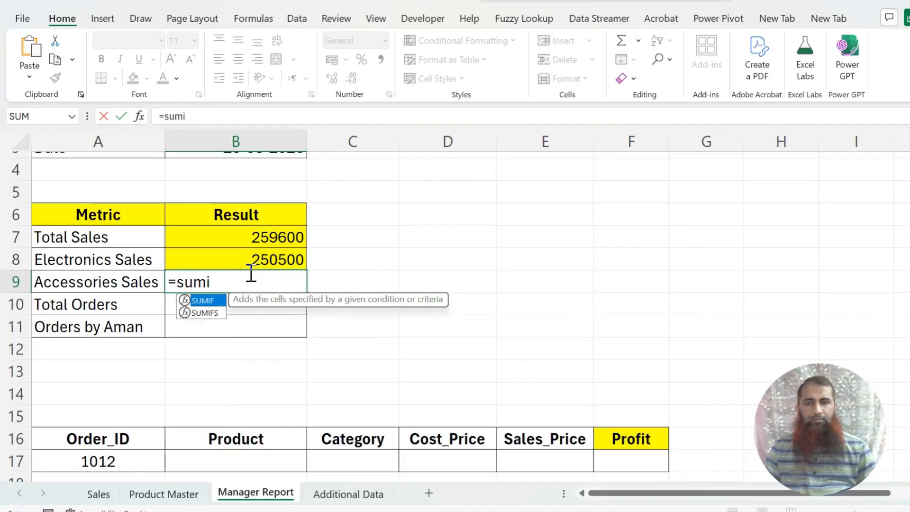
pyautogui.press('Tab')
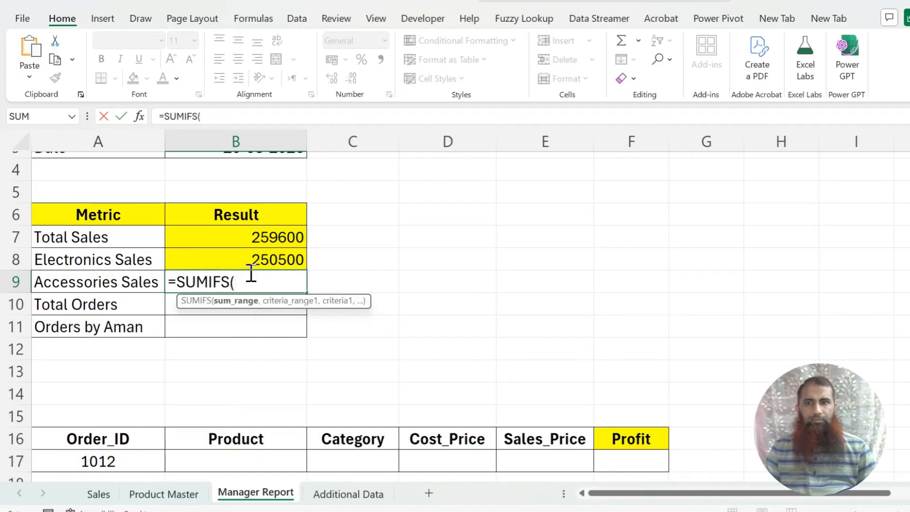
pyautogui.click(98, 494)
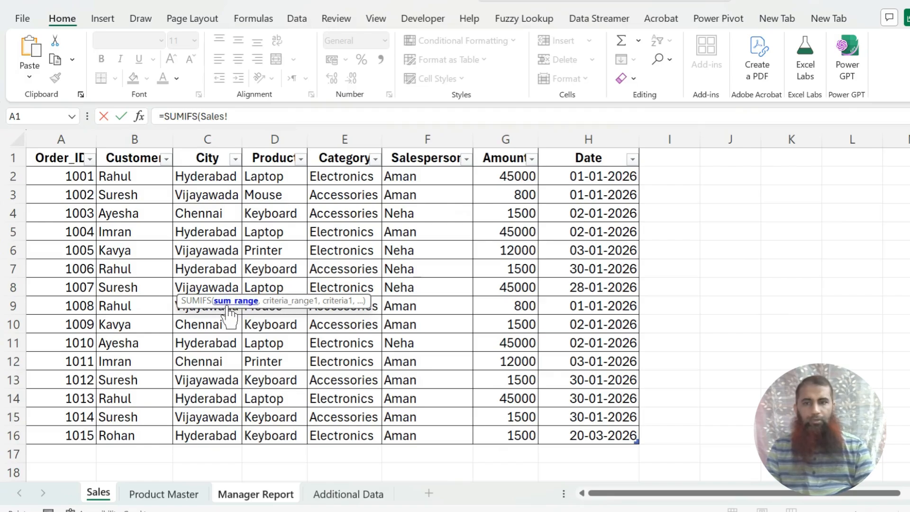
pyautogui.moveTo(497, 177); pyautogui.dragTo(518, 433)
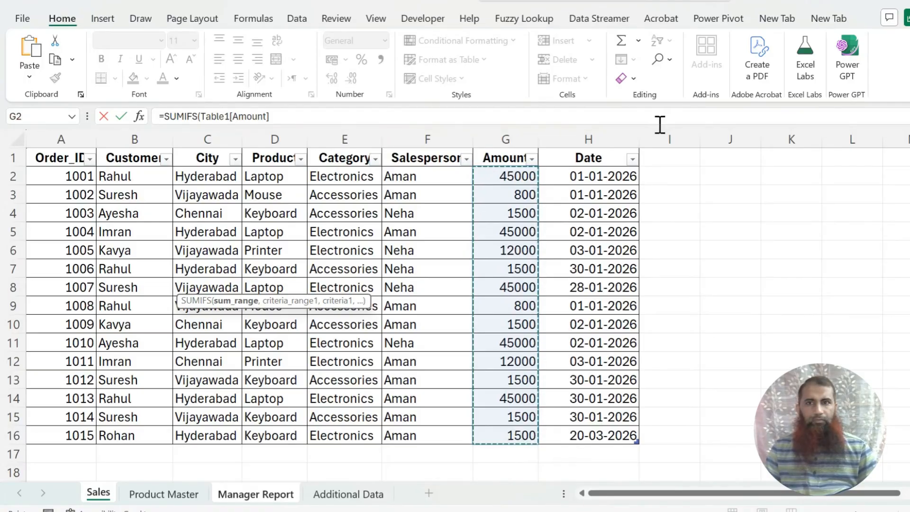
pyautogui.write(',')
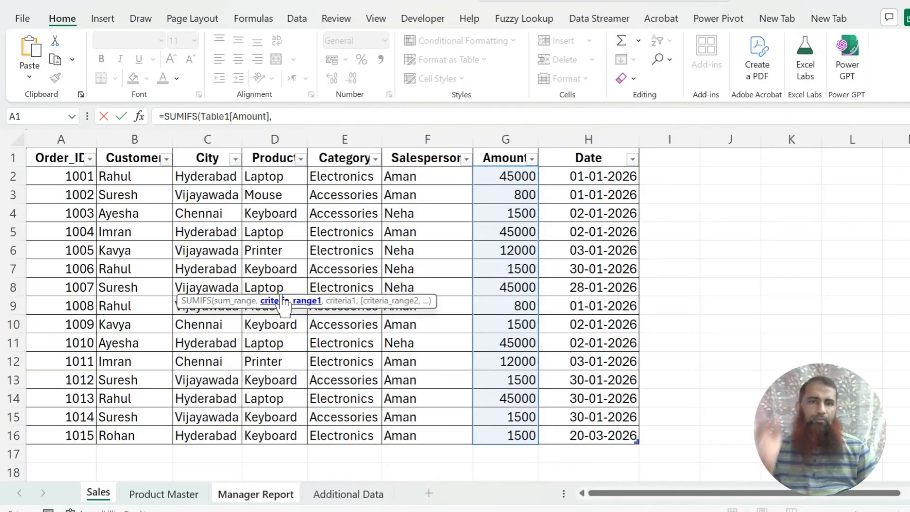
pyautogui.moveTo(349, 177); pyautogui.dragTo(356, 433)
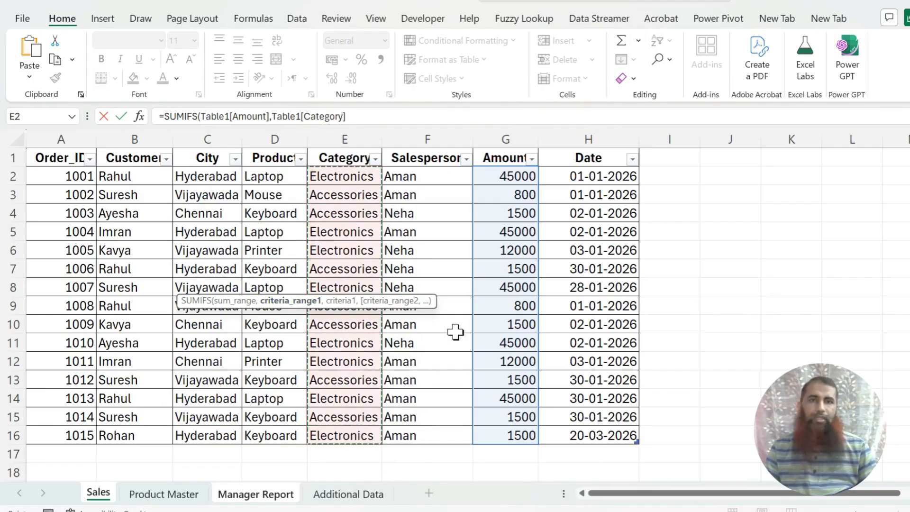
pyautogui.write(',')
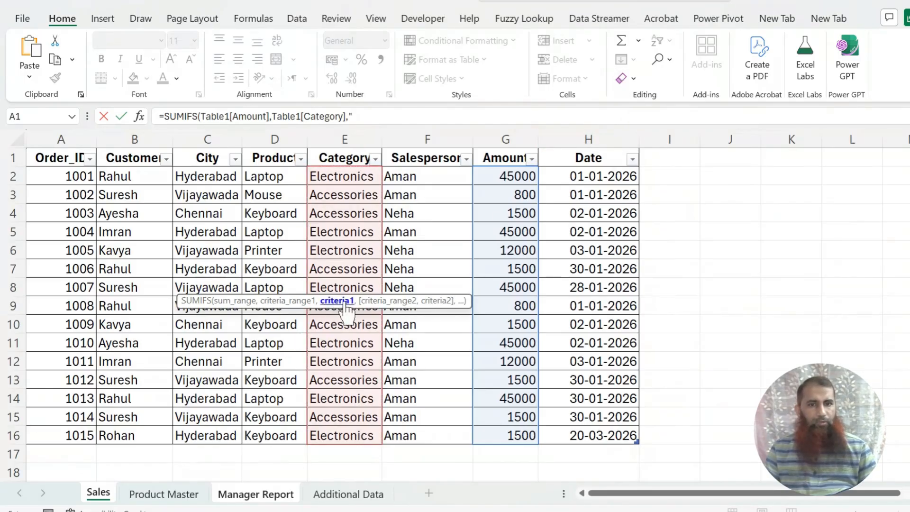
pyautogui.click(380, 118)
pyautogui.write('"Accessories"')
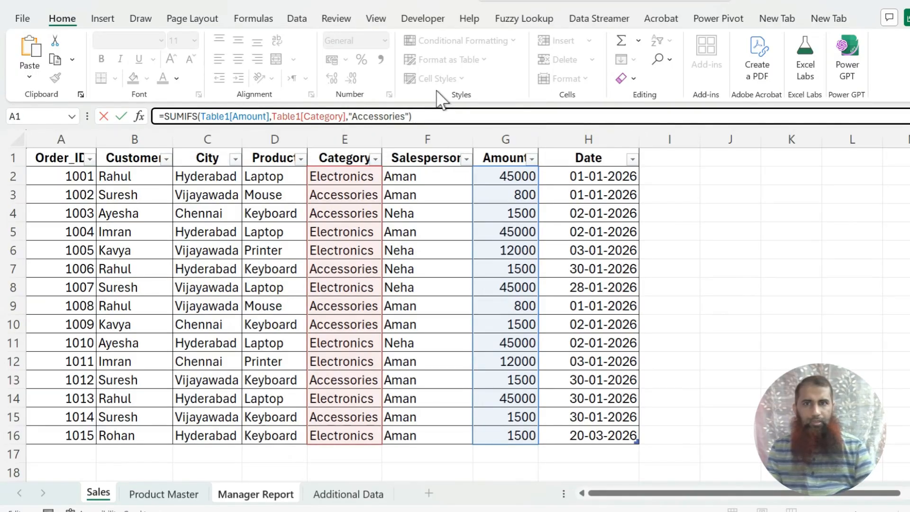
pyautogui.press('Return')
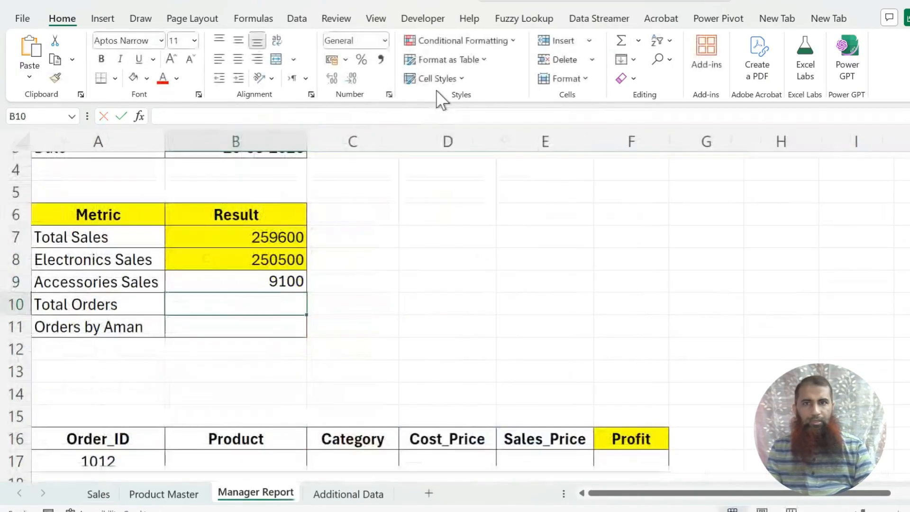
pyautogui.click(266, 279)
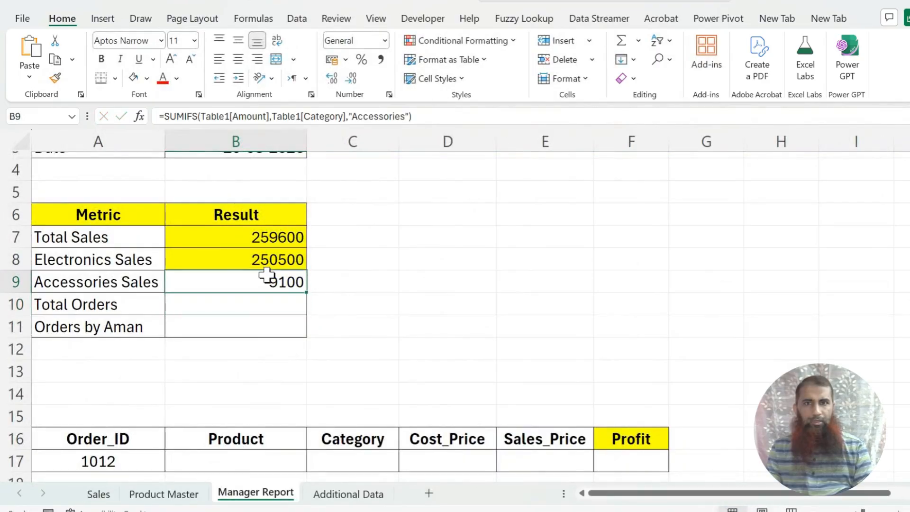
# Step: Fill the Accessories Sales result cell with yellow
pyautogui.click(133, 78)
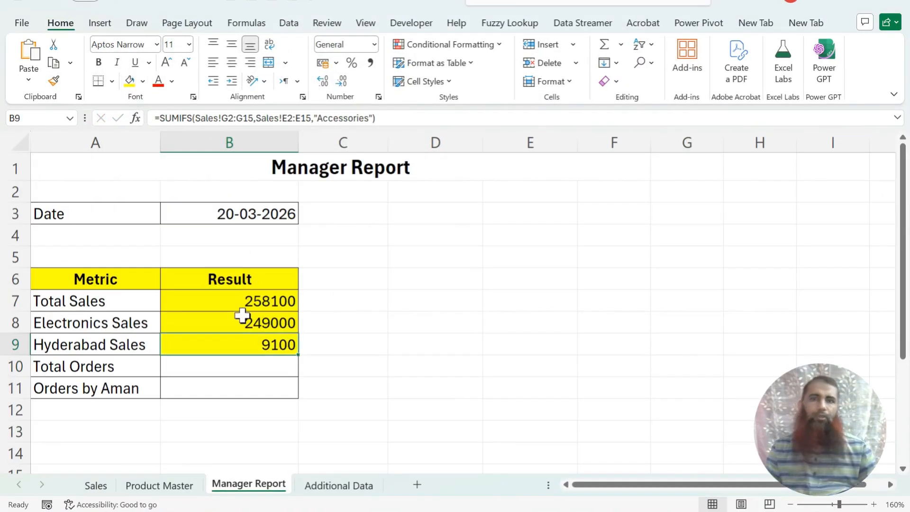
# Step: Calculate Total Orders with a COUNTA formula over Sales!A2:A15
pyautogui.click(236, 363)
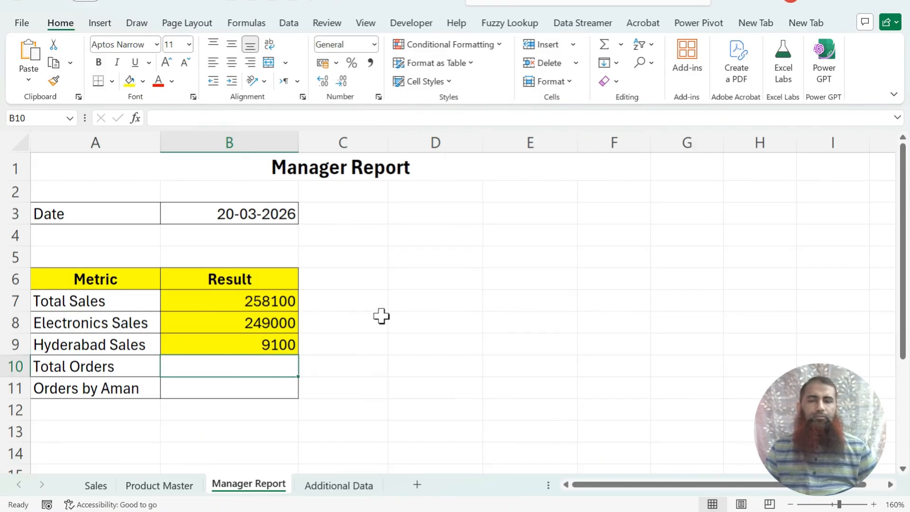
pyautogui.scroll(-1, 381, 316)
pyautogui.scroll(-1, 381, 316)
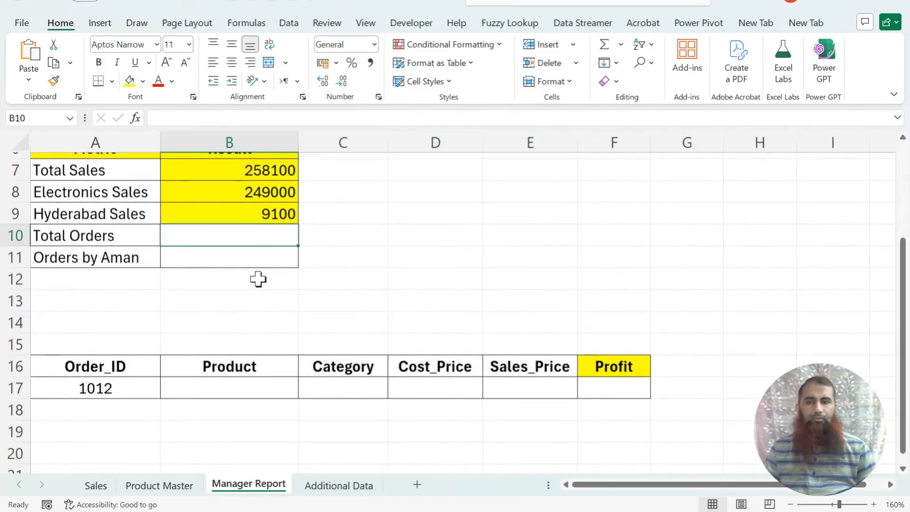
pyautogui.write('=')
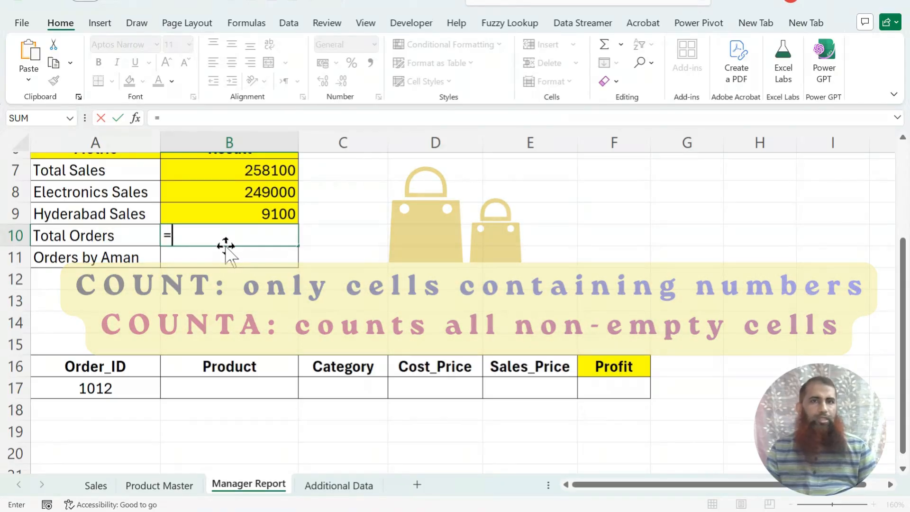
pyautogui.write('COUNTA(')
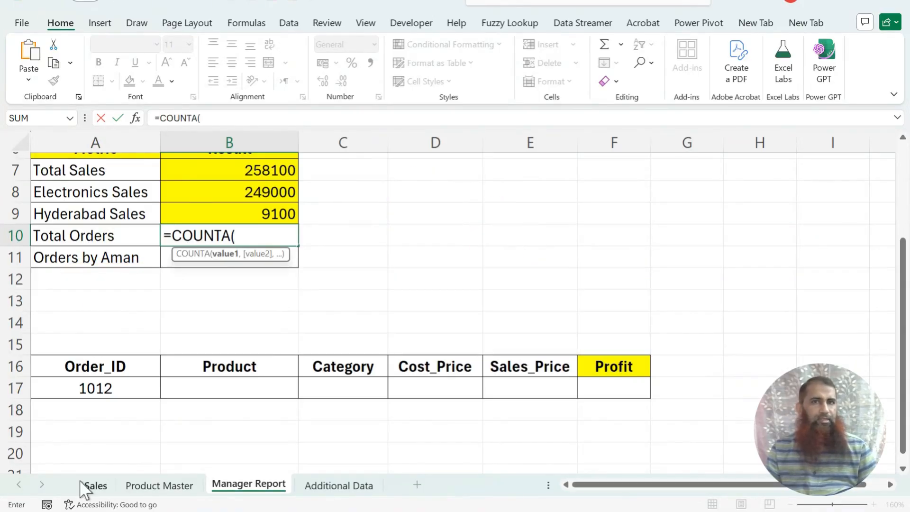
pyautogui.click(95, 485)
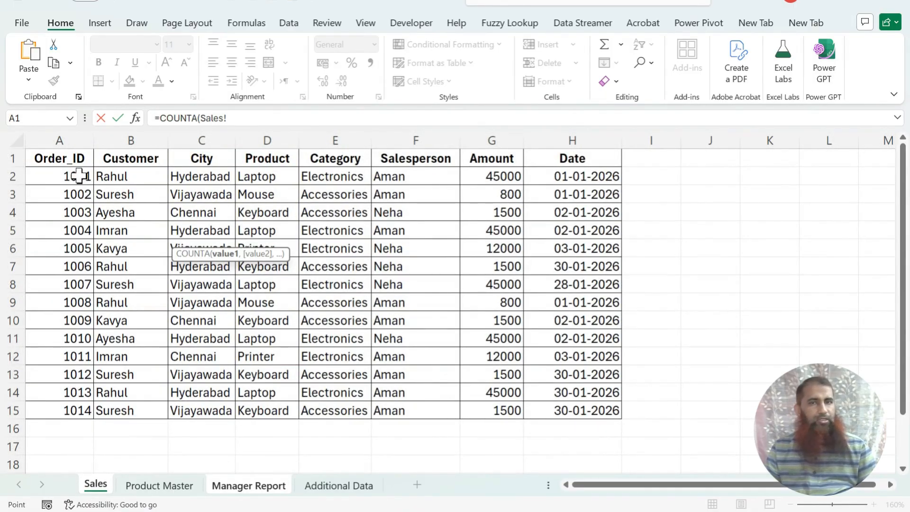
pyautogui.moveTo(81, 176); pyautogui.dragTo(75, 412)
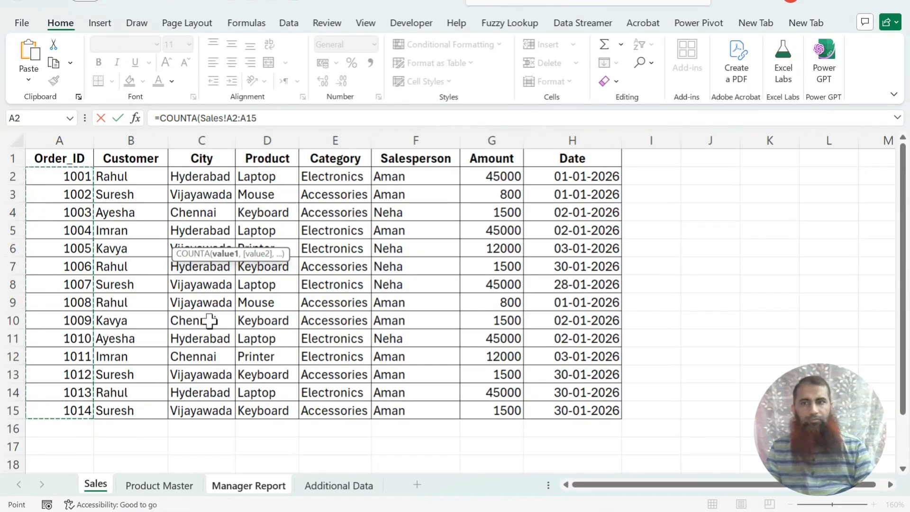
pyautogui.write(')')
pyautogui.press('Return')
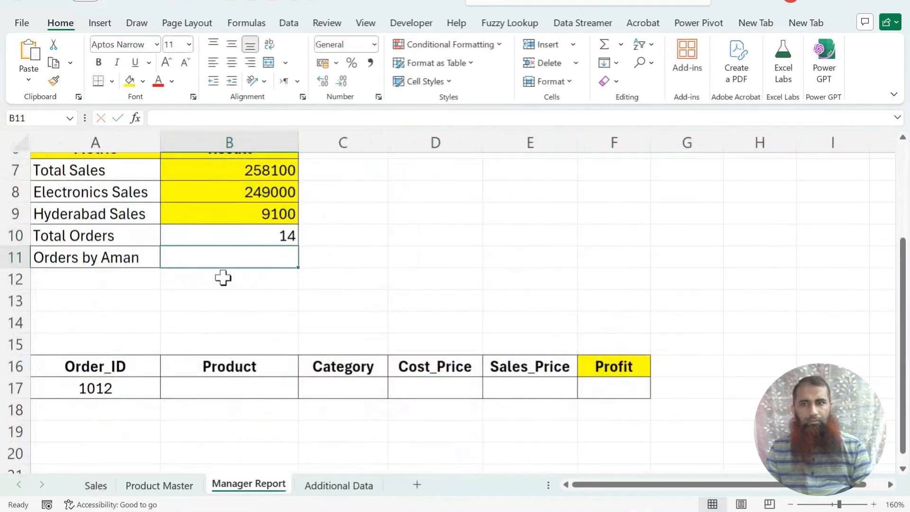
# Step: Calculate Orders by Aman with COUNTIFS counting Sales!F2:F15 entries equal to that salesperson's name
pyautogui.write('=')
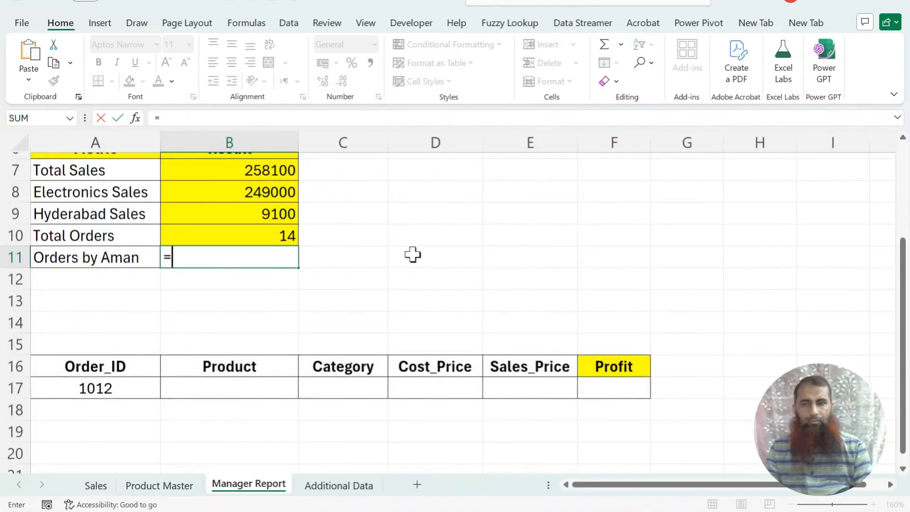
pyautogui.write('counti')
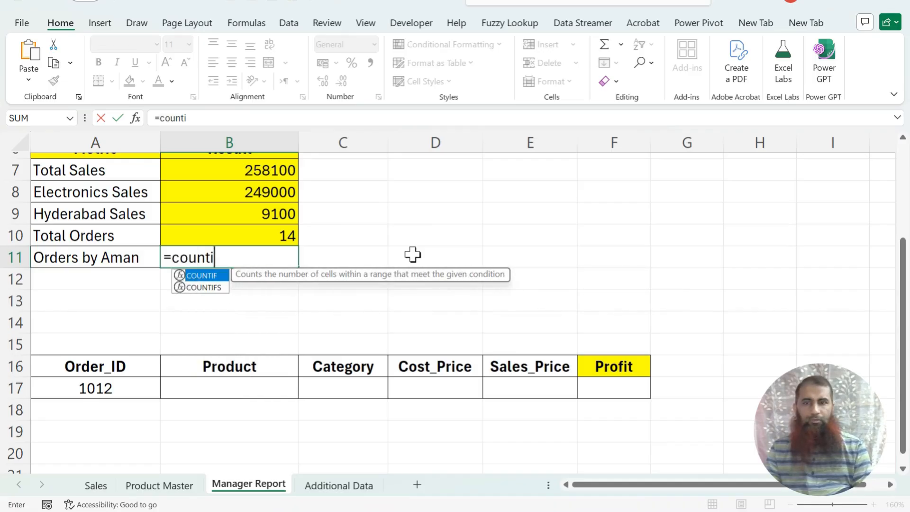
pyautogui.write('fs')
pyautogui.press('Tab')
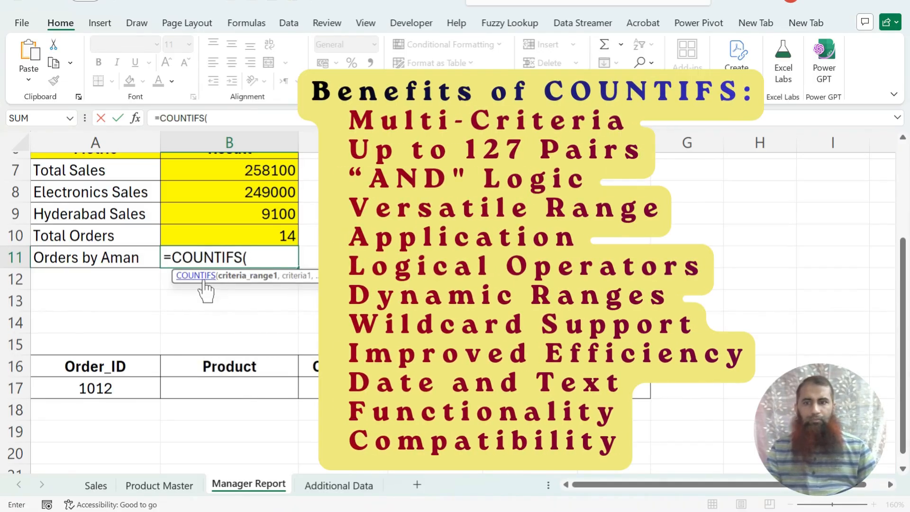
pyautogui.click(95, 485)
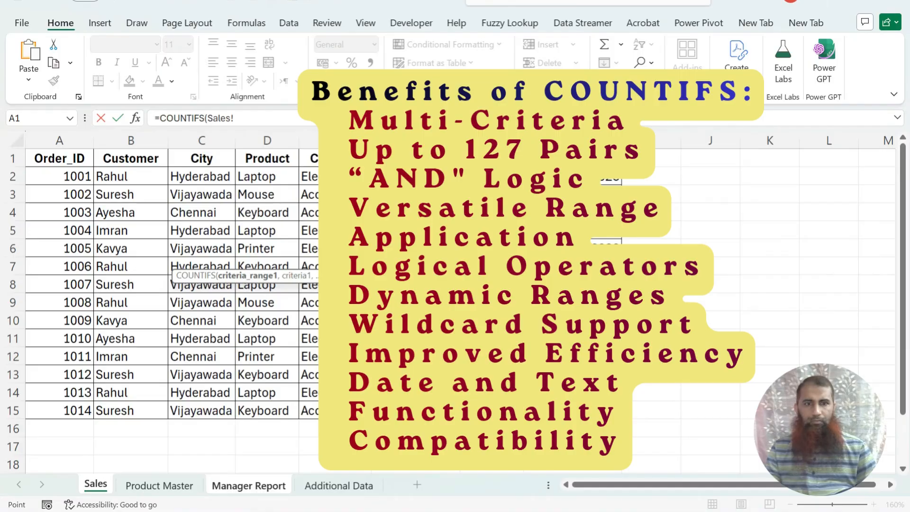
pyautogui.hotkey('ctrl', 'shift', 'Down')
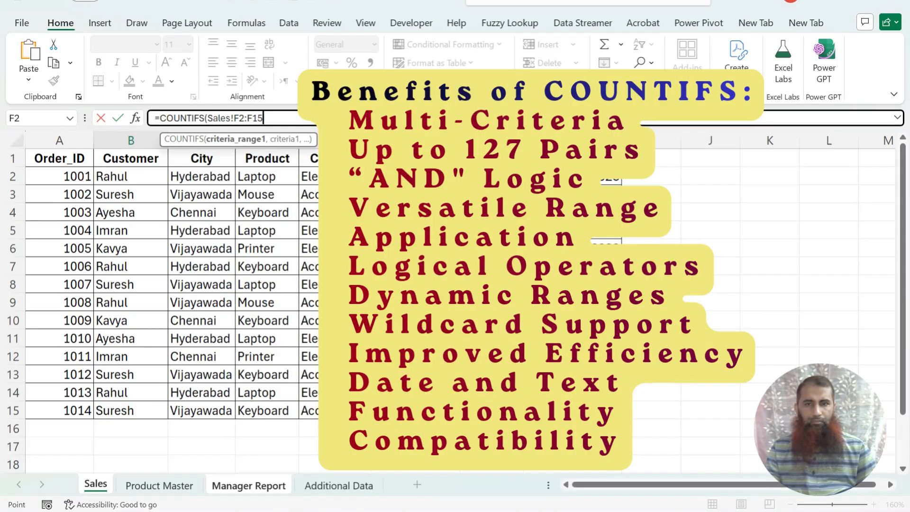
pyautogui.write(',"A')
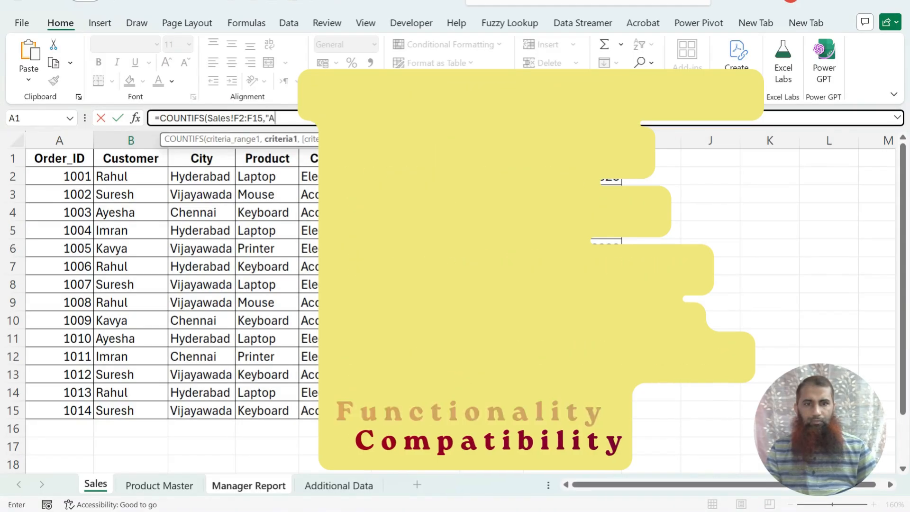
pyautogui.write('man")')
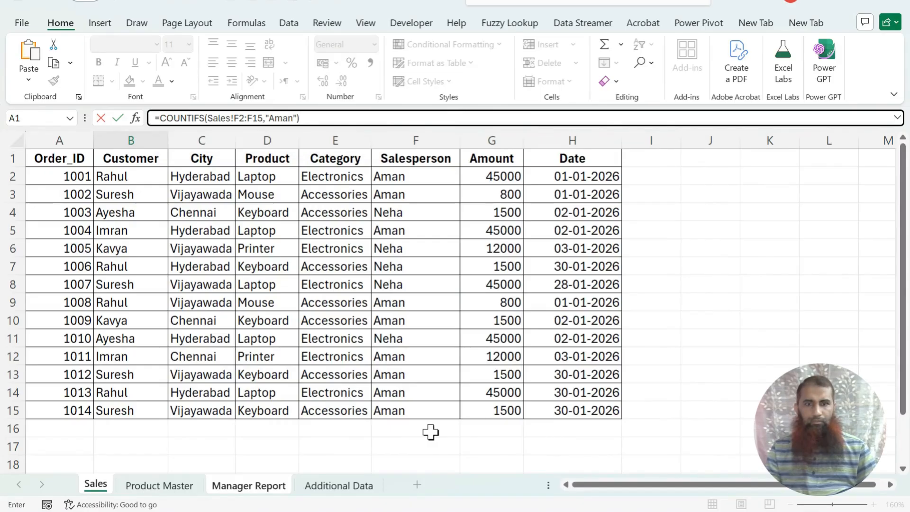
pyautogui.press('Return')
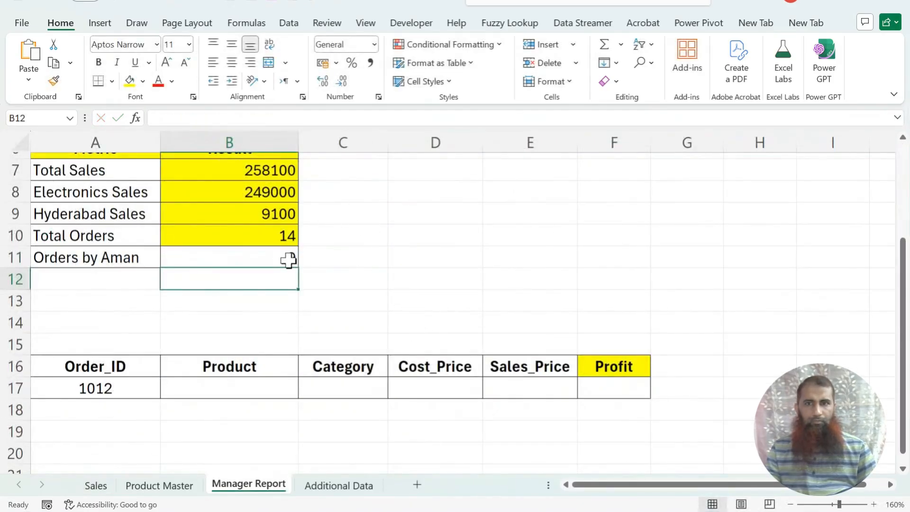
# Step: Fill the Orders by Aman result cell with yellow
pyautogui.click(286, 255)
pyautogui.click(130, 81)
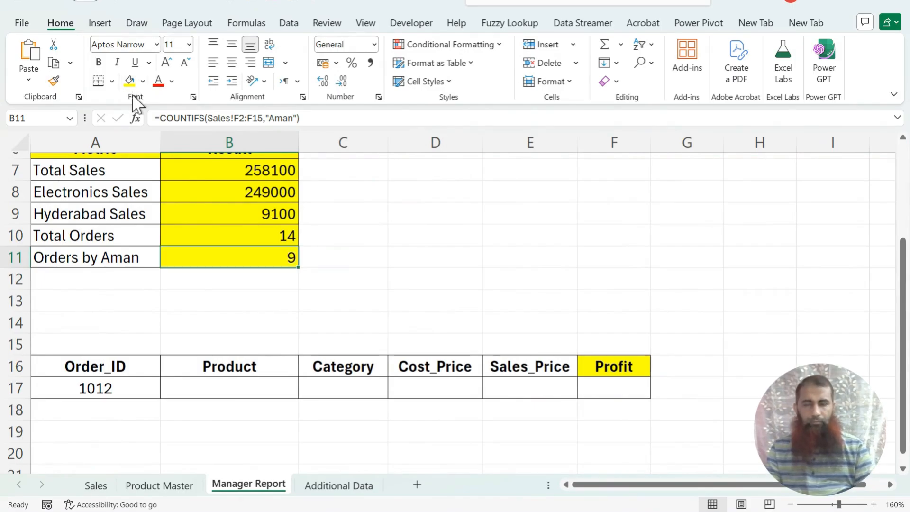
pyautogui.scroll(1, 201, 311)
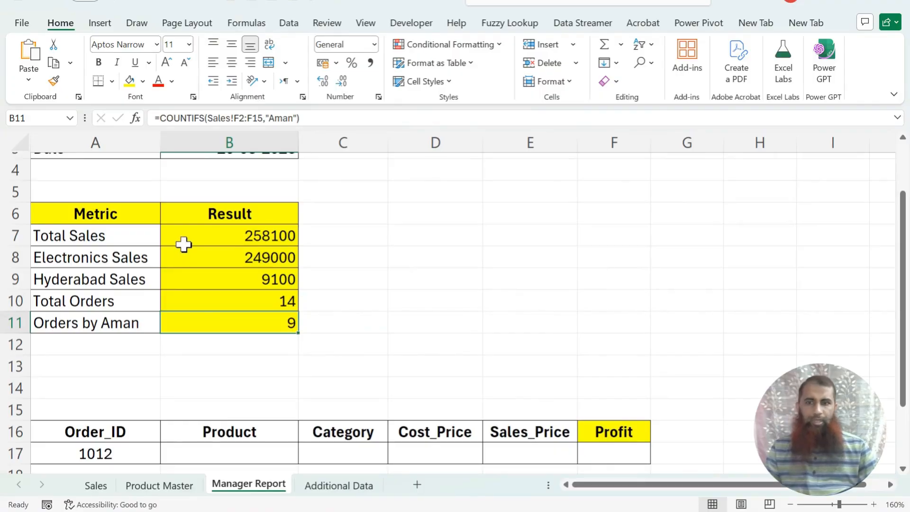
# Step: Re-edit the Orders by Aman formula, entering a lowercase "a" in the criterion to test case sensitivity
pyautogui.click(95, 485)
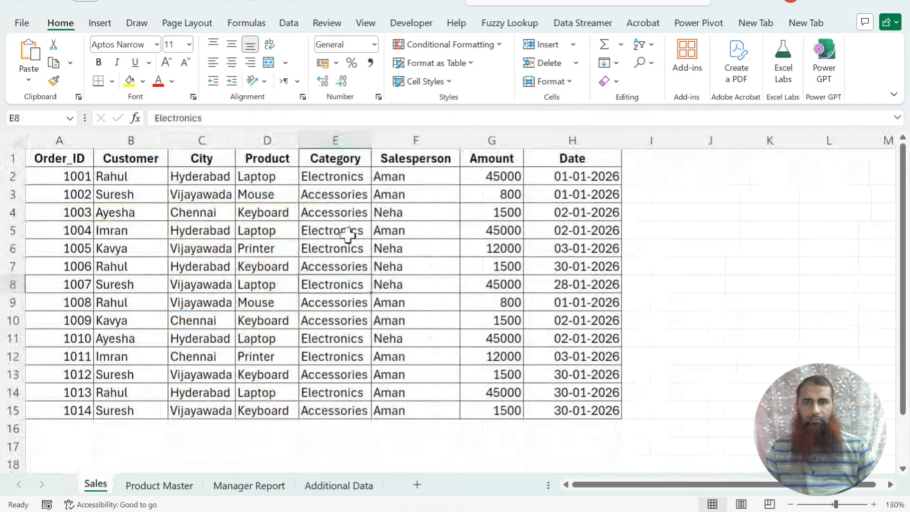
pyautogui.click(263, 472)
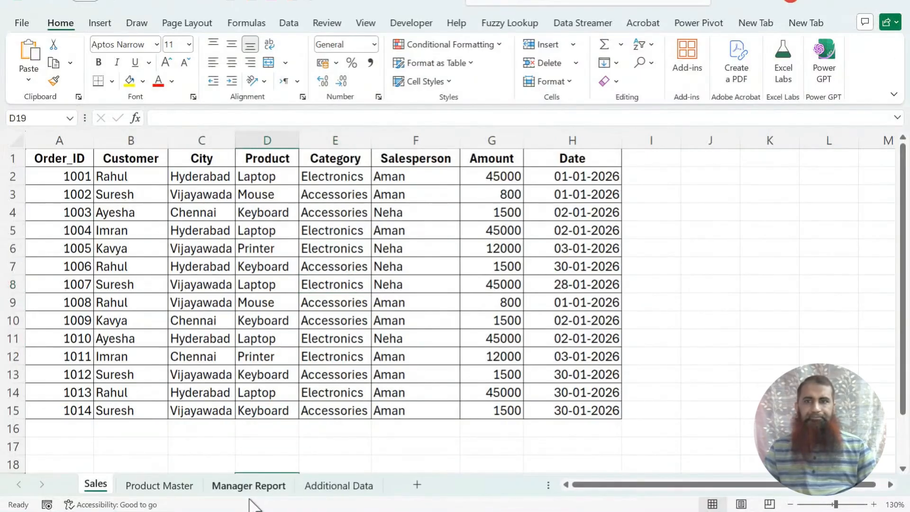
pyautogui.click(244, 490)
pyautogui.doubleClick(216, 321)
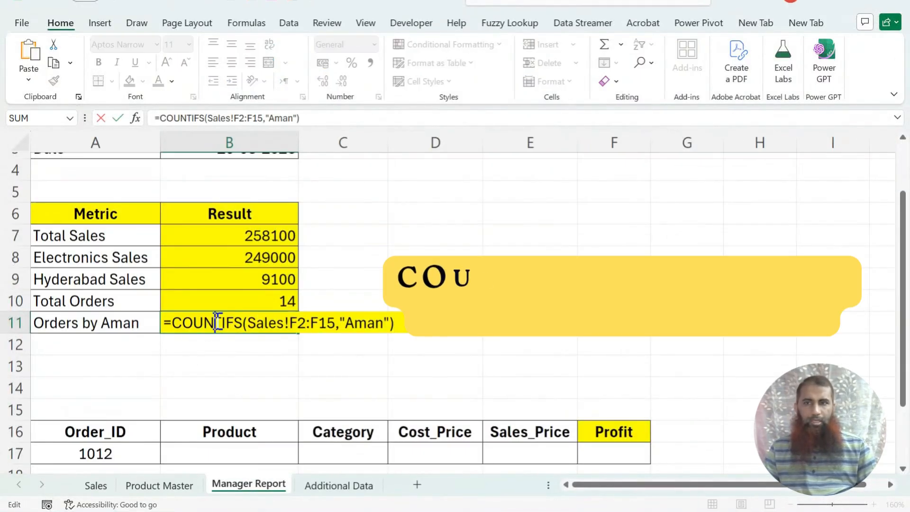
pyautogui.click(349, 324)
pyautogui.write('a')
pyautogui.press('Return')
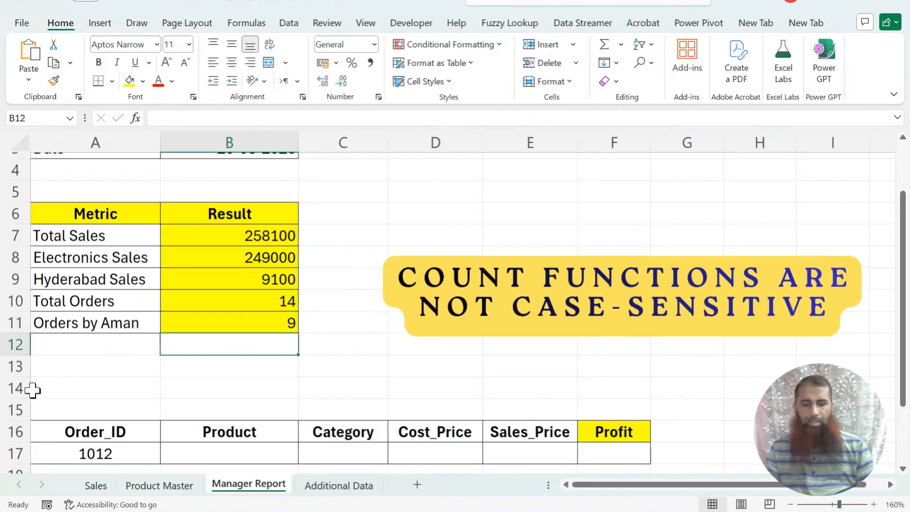
# Step: Convert the Sales data range A1:H15 into a table
pyautogui.click(96, 485)
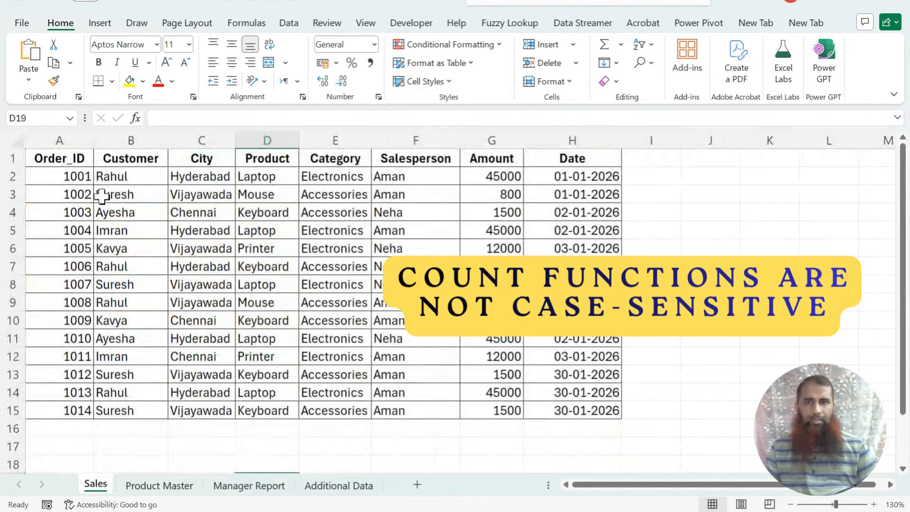
pyautogui.moveTo(78, 161); pyautogui.dragTo(583, 403)
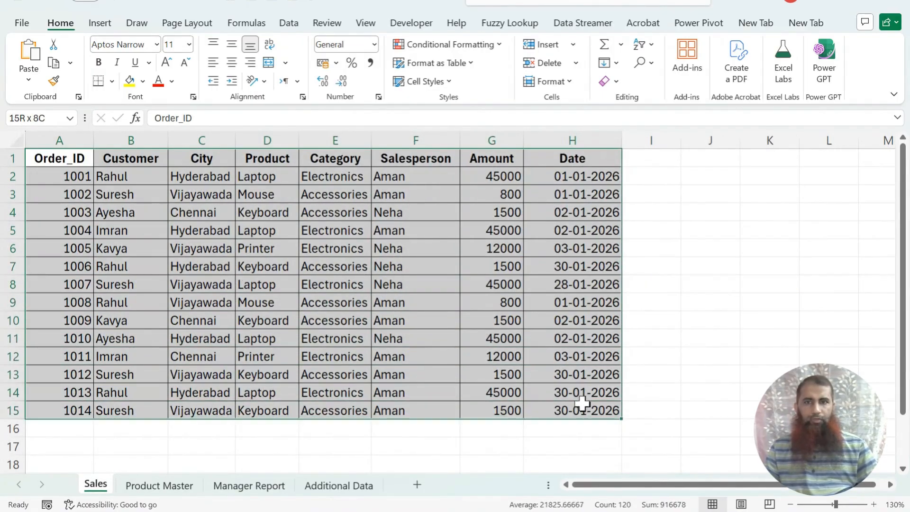
pyautogui.click(342, 261)
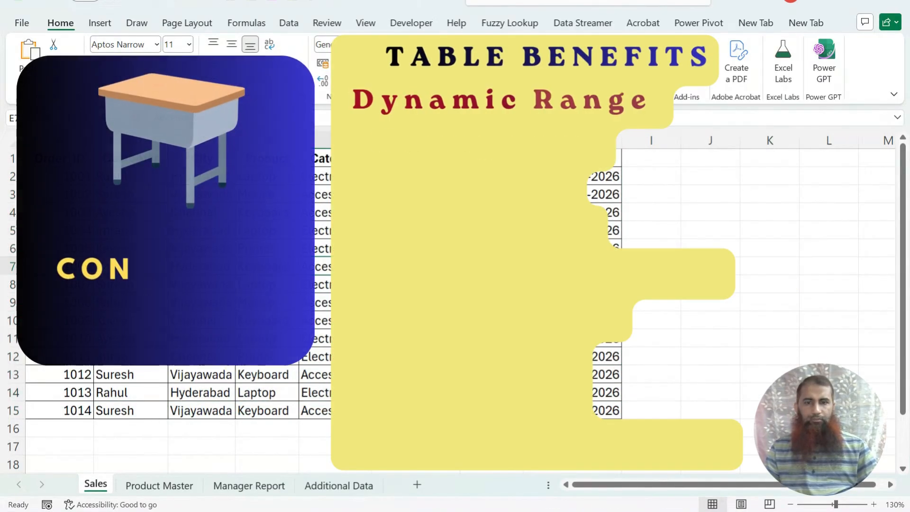
pyautogui.hotkey('ctrl', 't')
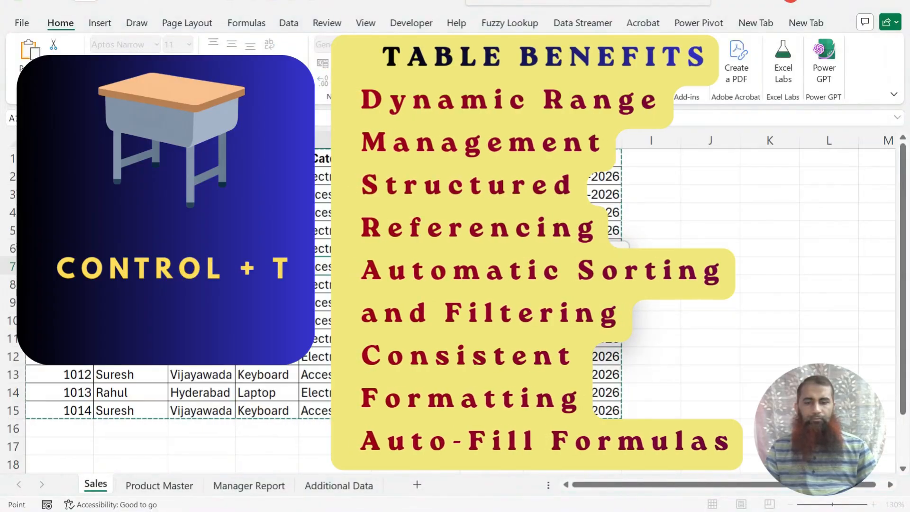
pyautogui.press('Return')
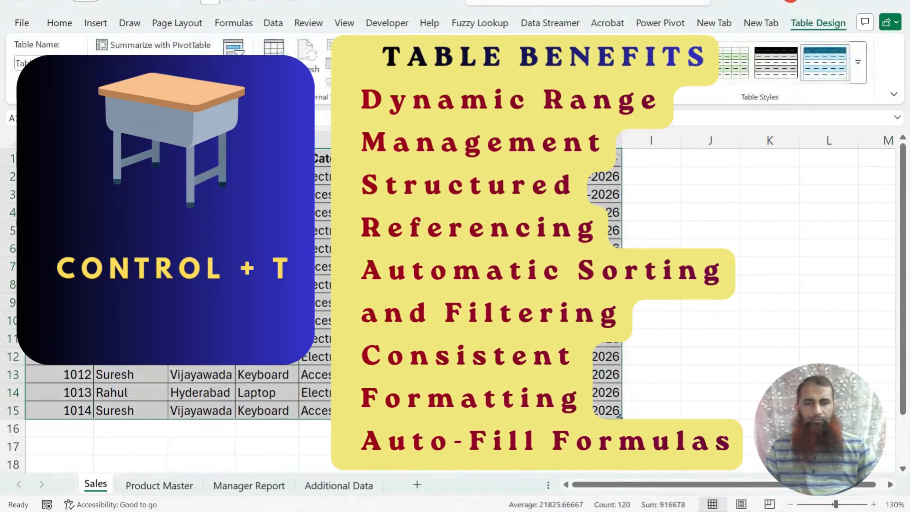
# Step: Start a new table row below the Sales data with Order_ID 1015, customer Rohan and city Hyderabad
pyautogui.click(416, 213)
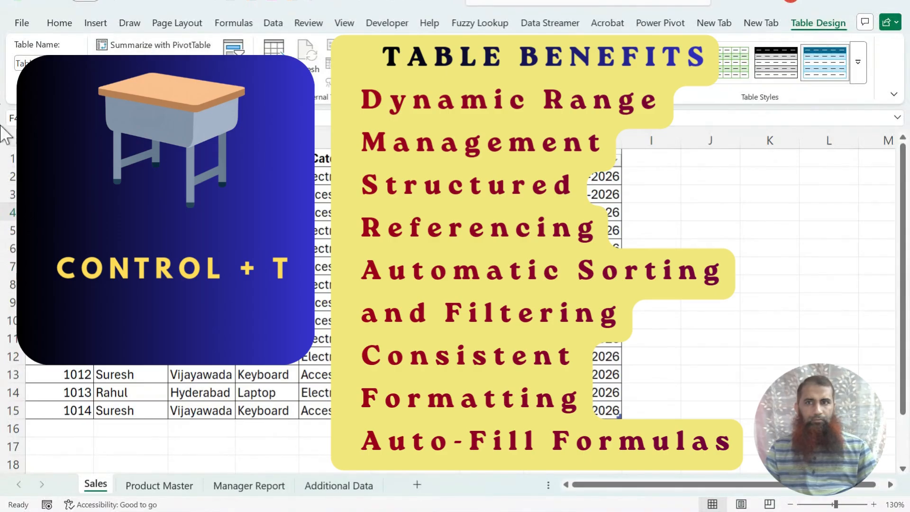
pyautogui.click(345, 285)
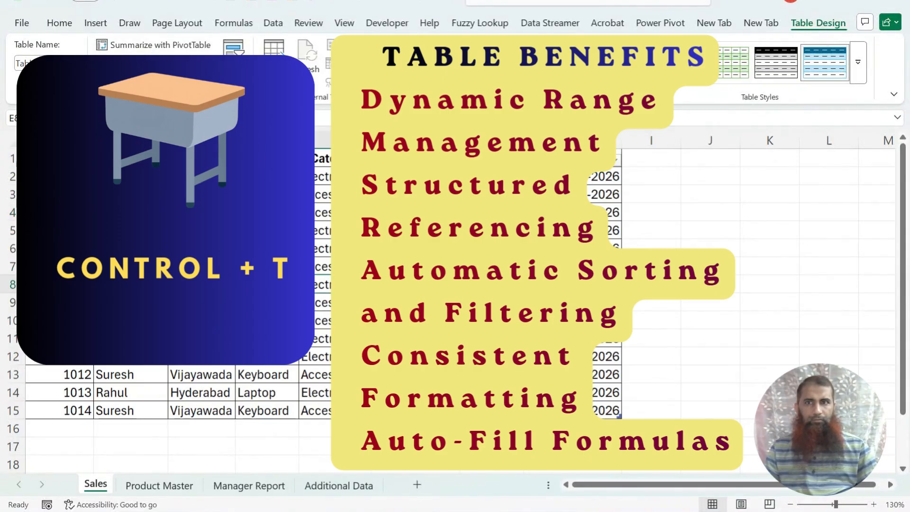
pyautogui.click(75, 430)
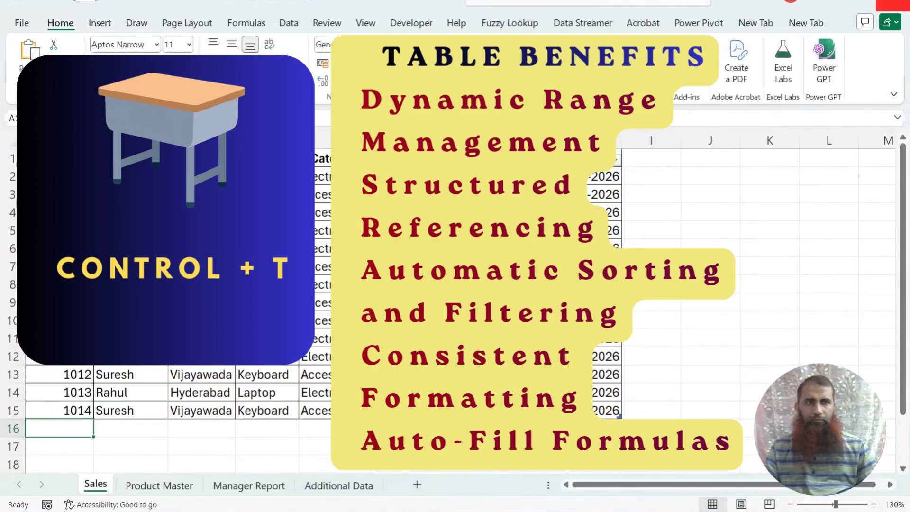
pyautogui.write('1015')
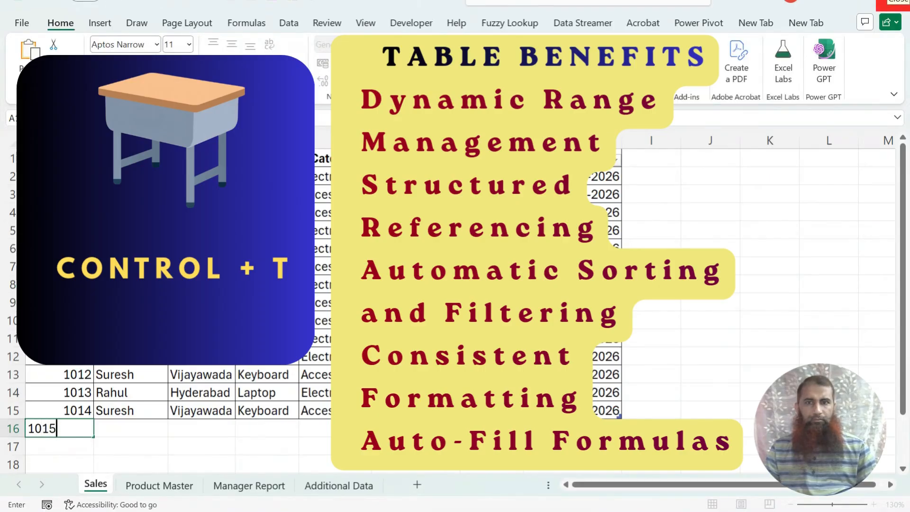
pyautogui.press('Tab')
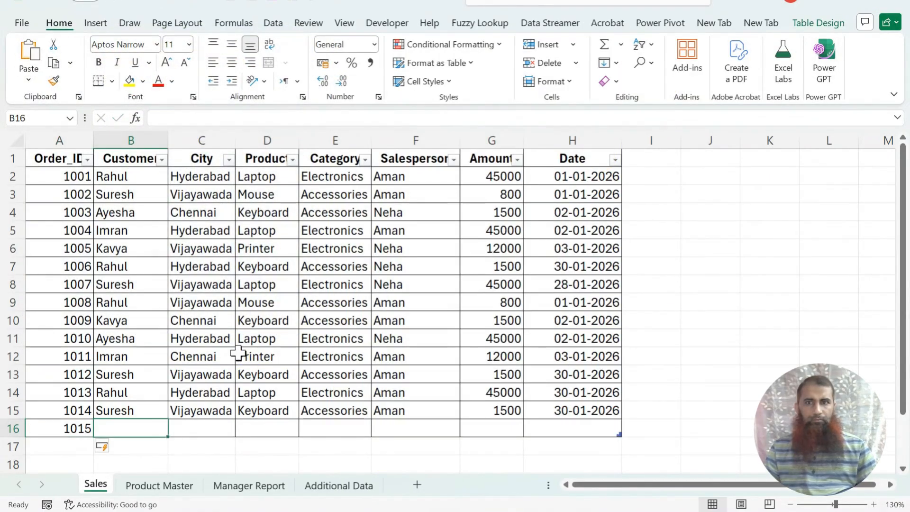
pyautogui.write('Rohan')
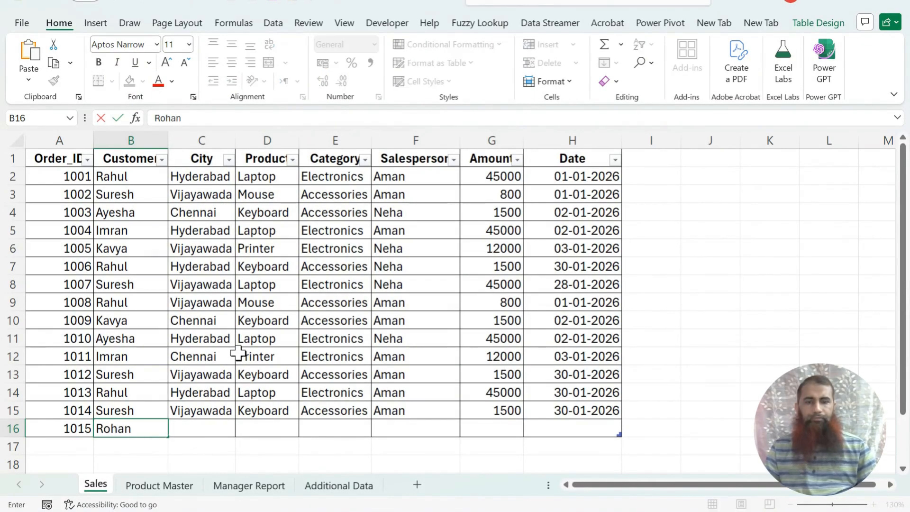
pyautogui.press('Tab')
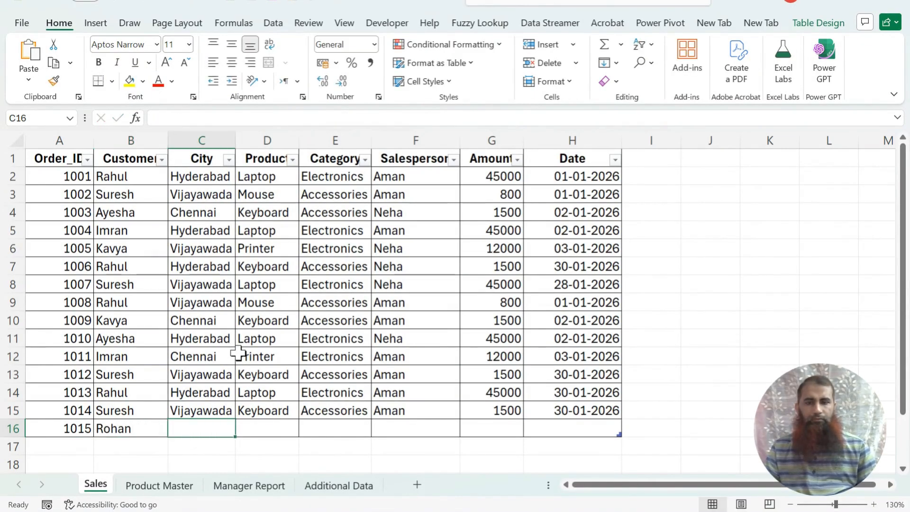
pyautogui.write('Hyderabad')
pyautogui.press('Tab')
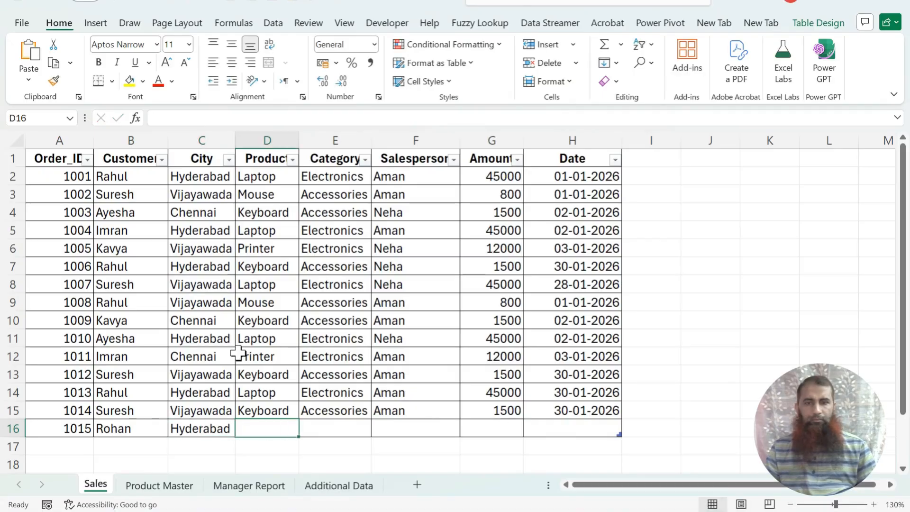
# Step: Complete the new row's product as Keyboard, salesperson Aman and category Electronics
pyautogui.write('keyboard')
pyautogui.press('Tab')
pyautogui.press('Tab')
pyautogui.write('Ama')
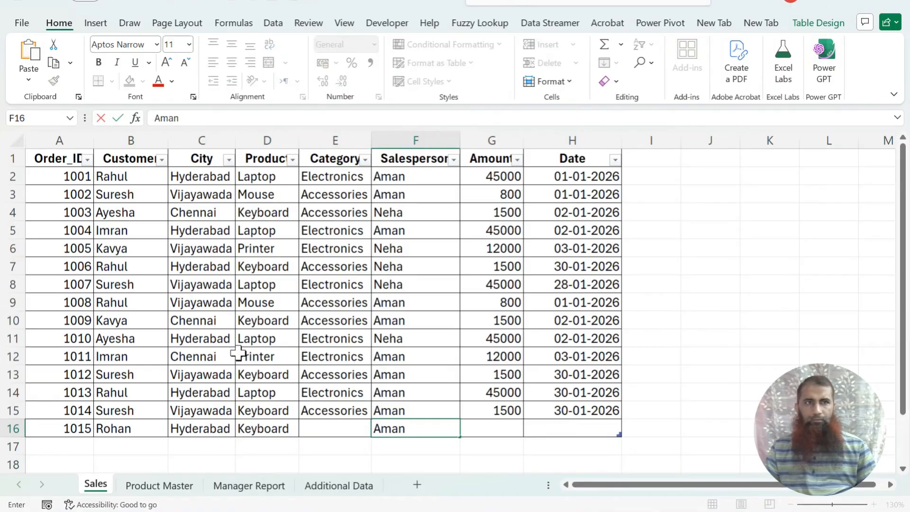
pyautogui.click(331, 429)
pyautogui.write('electronics')
pyautogui.press('Tab')
pyautogui.press('Tab')
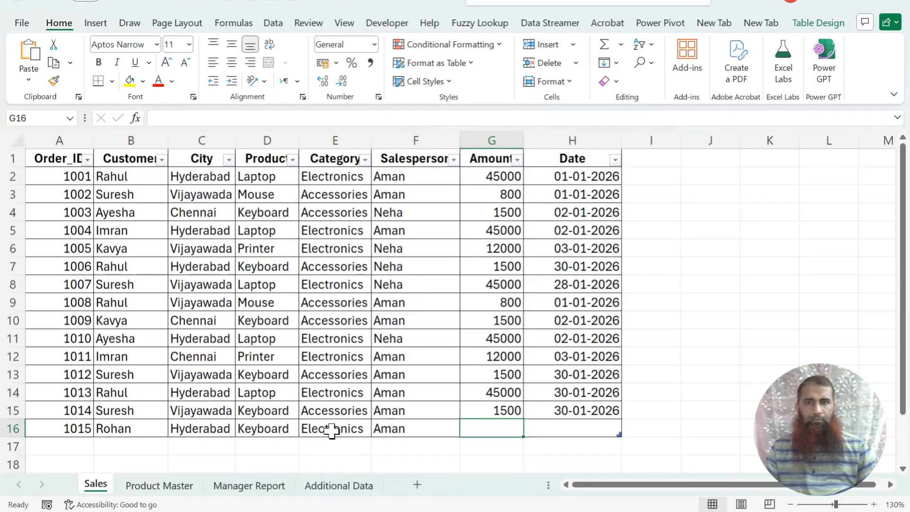
# Step: Enter 1500 as the new row's amount and =TODAY() as its date
pyautogui.write('1500')
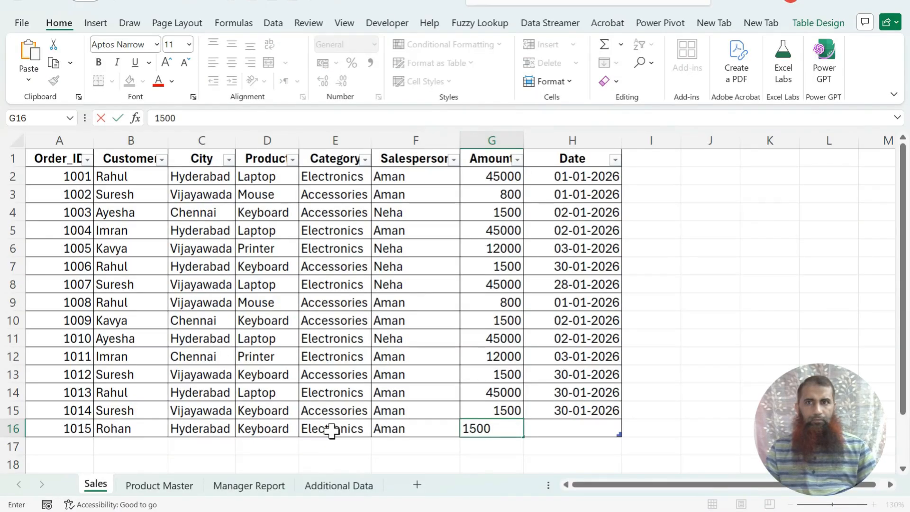
pyautogui.press('Tab')
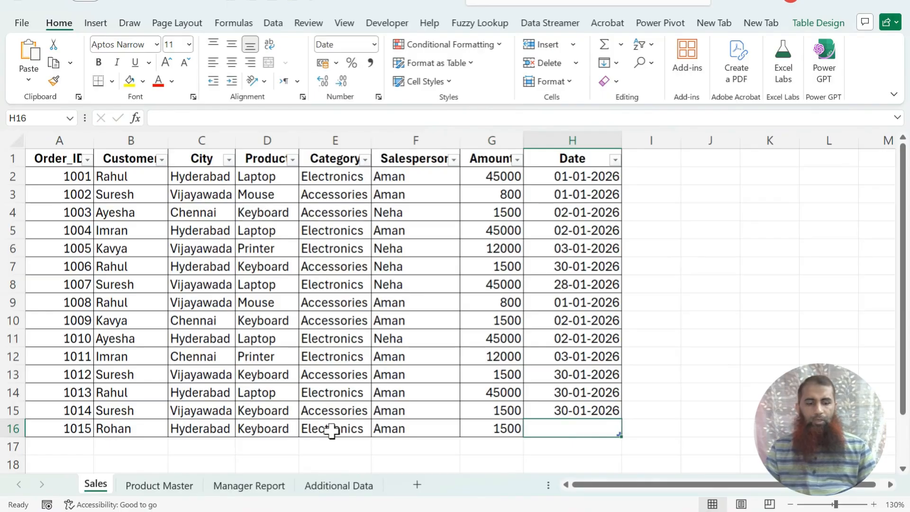
pyautogui.write('=today()')
pyautogui.press('Return')
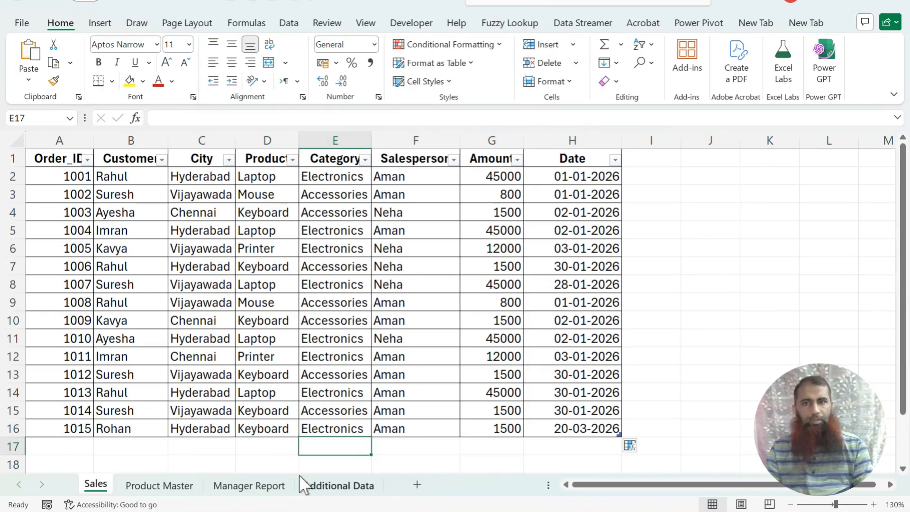
# Step: Review the Manager Report formulas, then fill the Orders by Aman result cell with blue
pyautogui.click(258, 494)
pyautogui.click(271, 315)
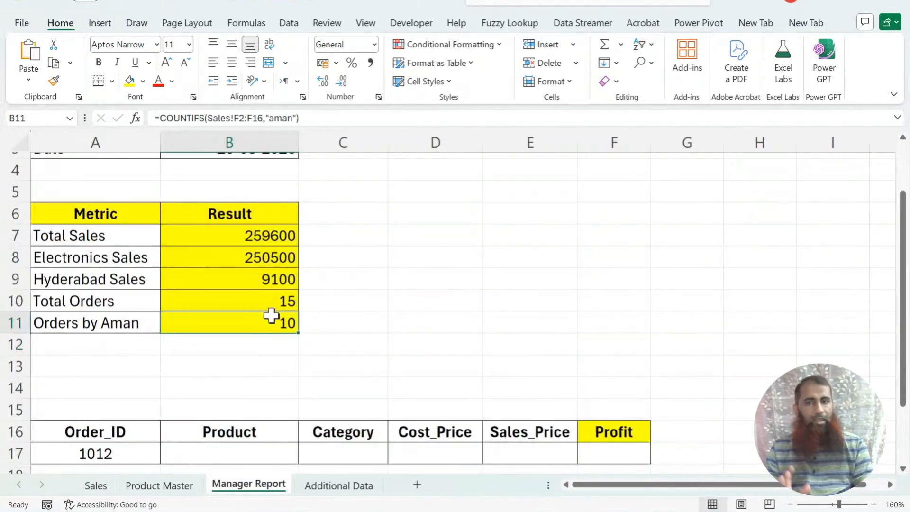
pyautogui.click(282, 235)
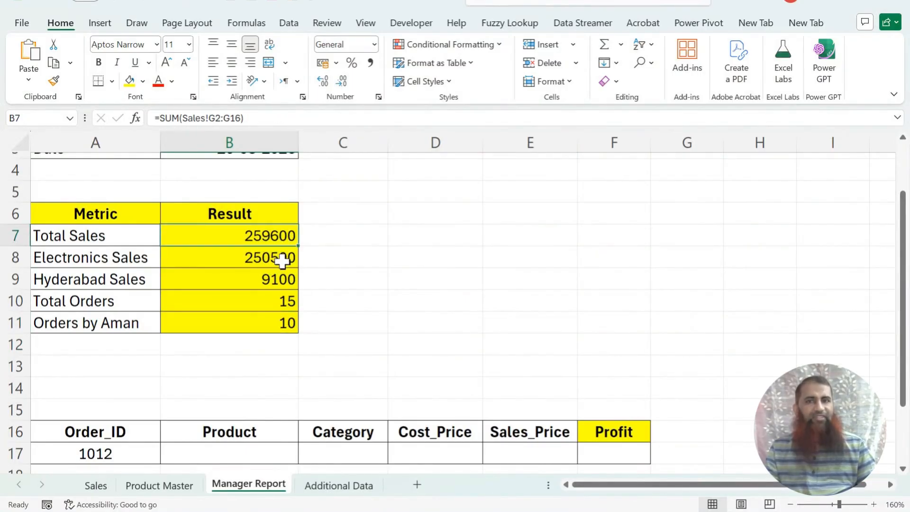
pyautogui.click(282, 323)
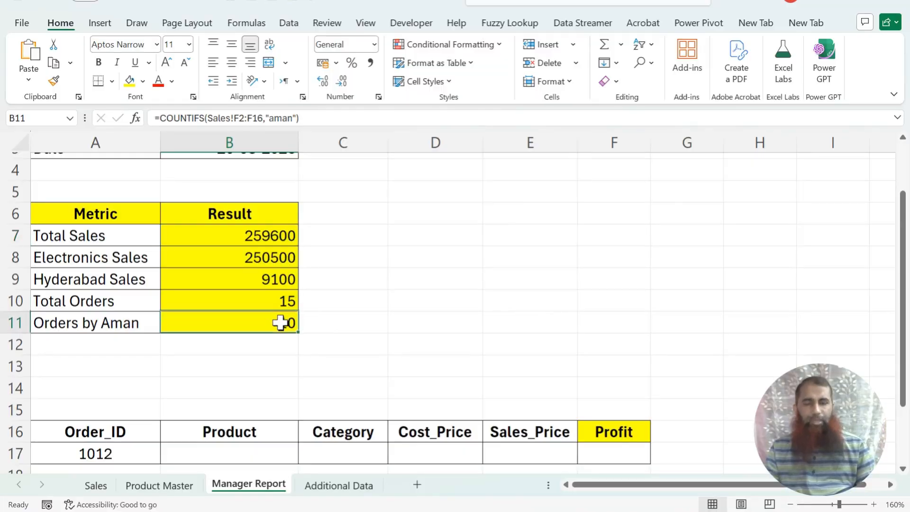
pyautogui.click(143, 81)
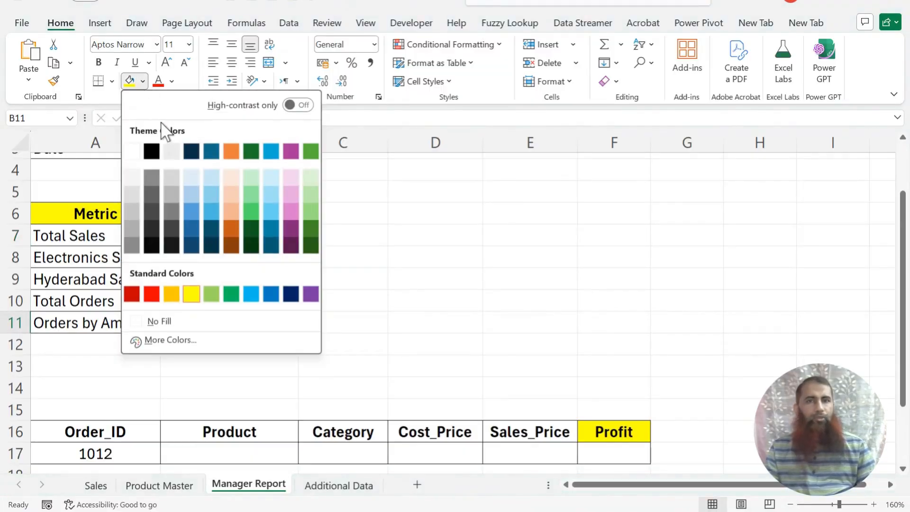
pyautogui.click(213, 215)
pyautogui.click(374, 272)
pyautogui.click(285, 320)
pyautogui.click(95, 488)
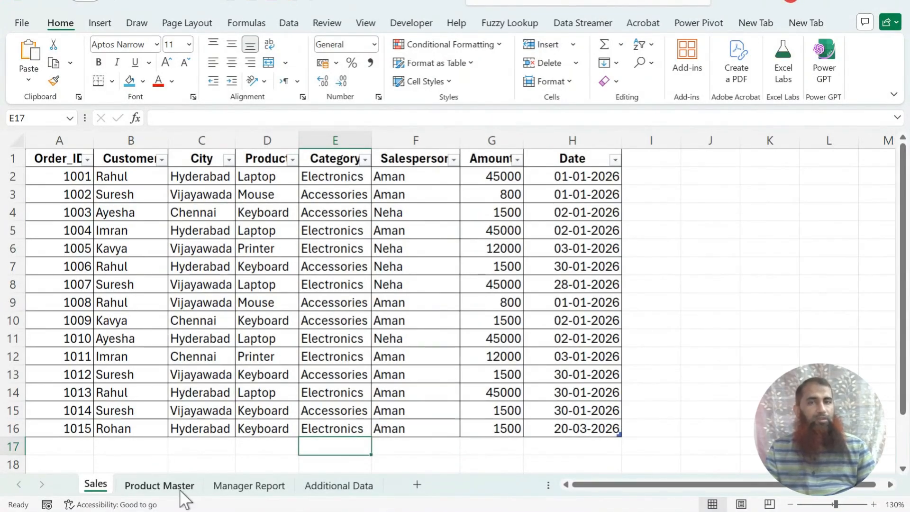
pyautogui.click(270, 490)
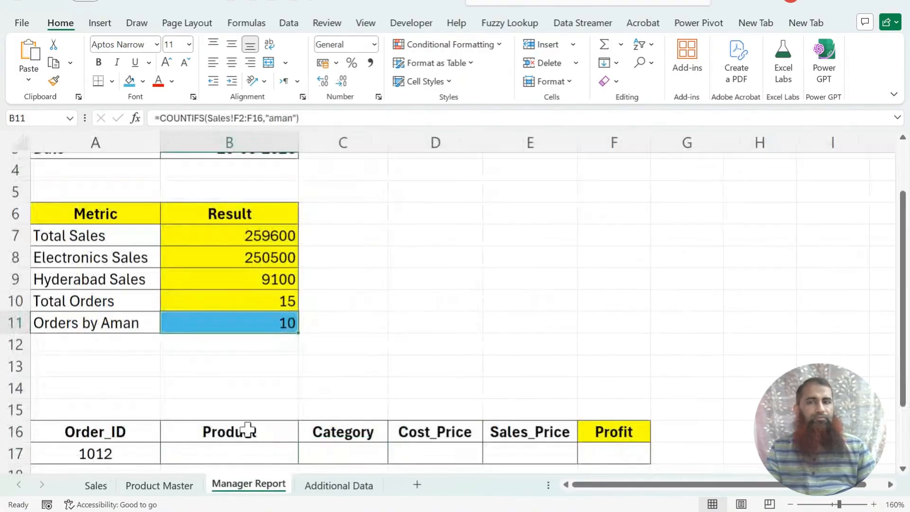